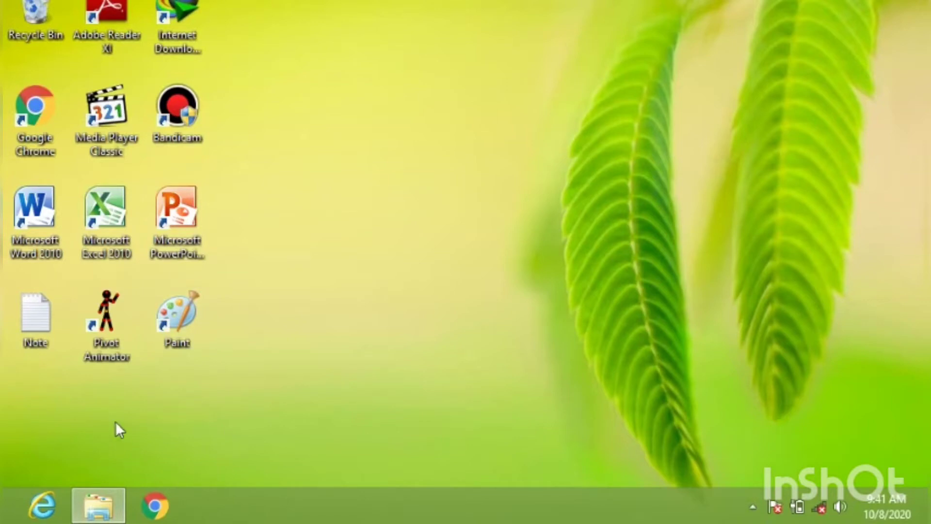
Open Pivot Animator in a maximized window and move the default stick figure down to the lower part of the canvas.
{"action": "double_click", "coordinate": [106, 355]}
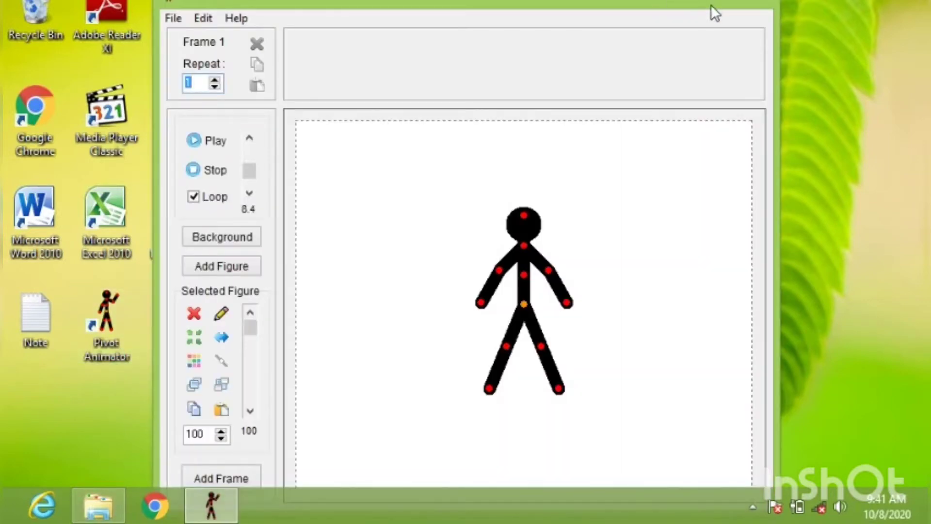
{"action": "double_click", "coordinate": [722, 4]}
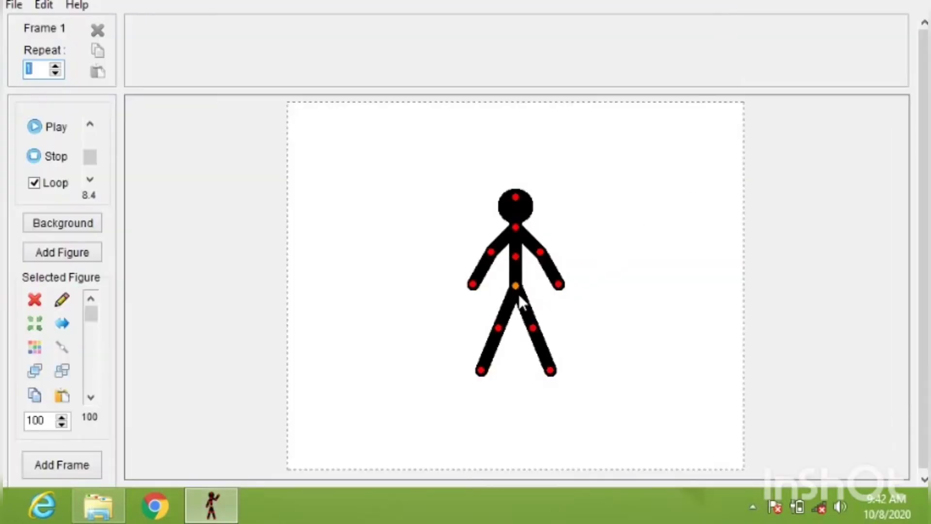
{"action": "left_click_drag", "start_coordinate": [516, 286], "coordinate": [522, 348]}
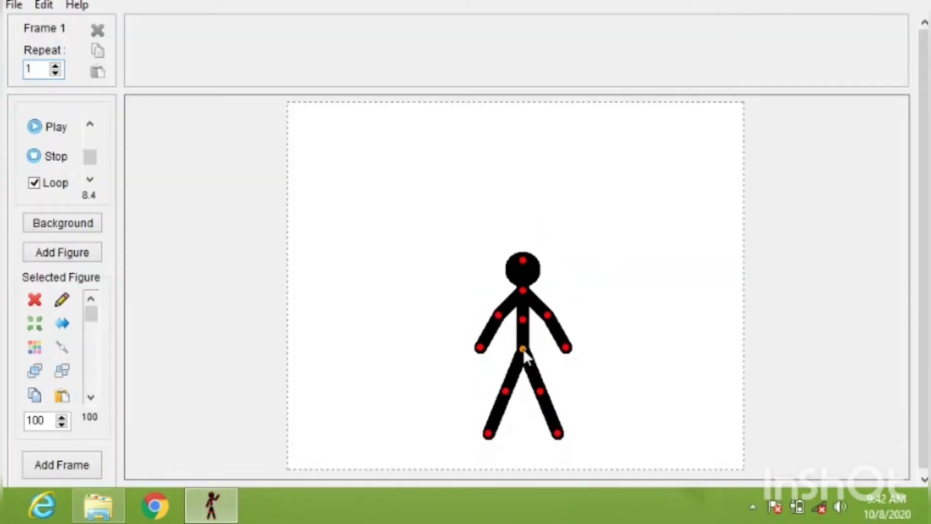
Load the BENDERA sprite image from the TIK 4 PRAKTEK folder on drive F: and place the flag to the right of the stick figure.
{"action": "left_click", "coordinate": [17, 5]}
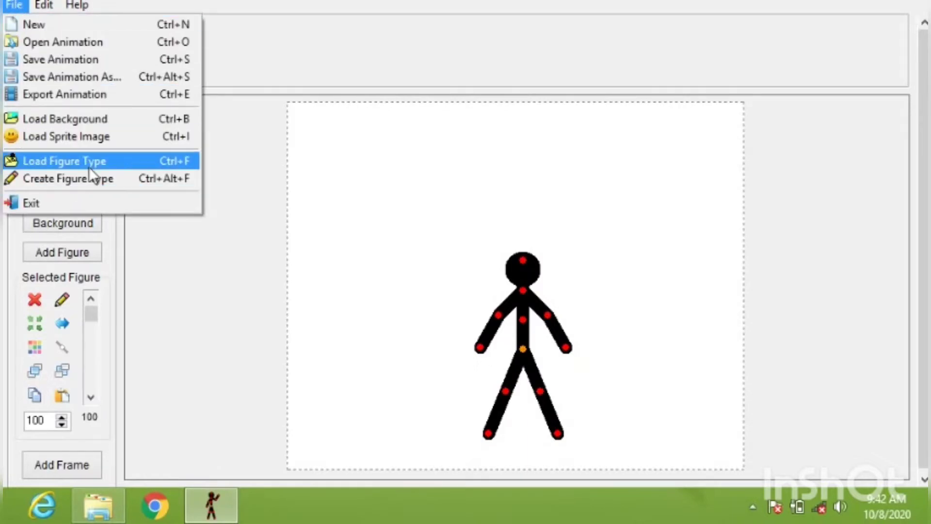
{"action": "left_click", "coordinate": [88, 142]}
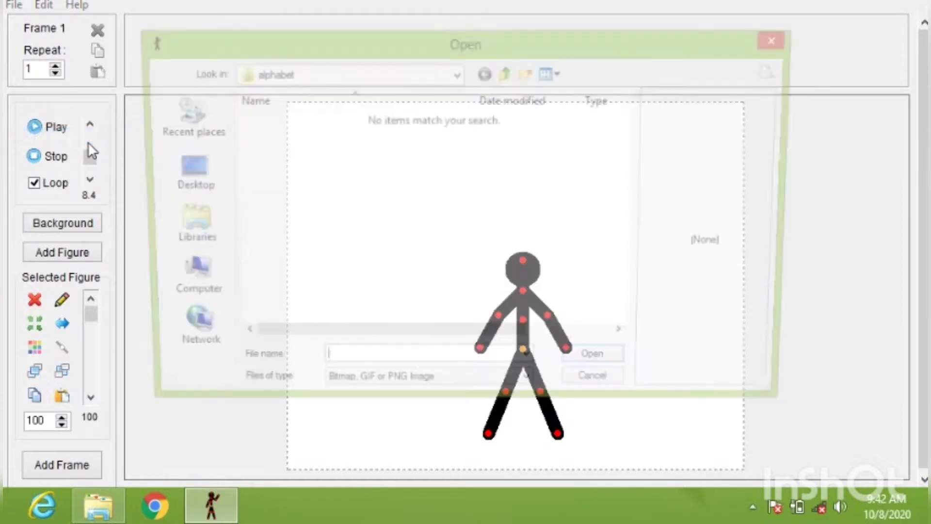
{"action": "left_click", "coordinate": [188, 280]}
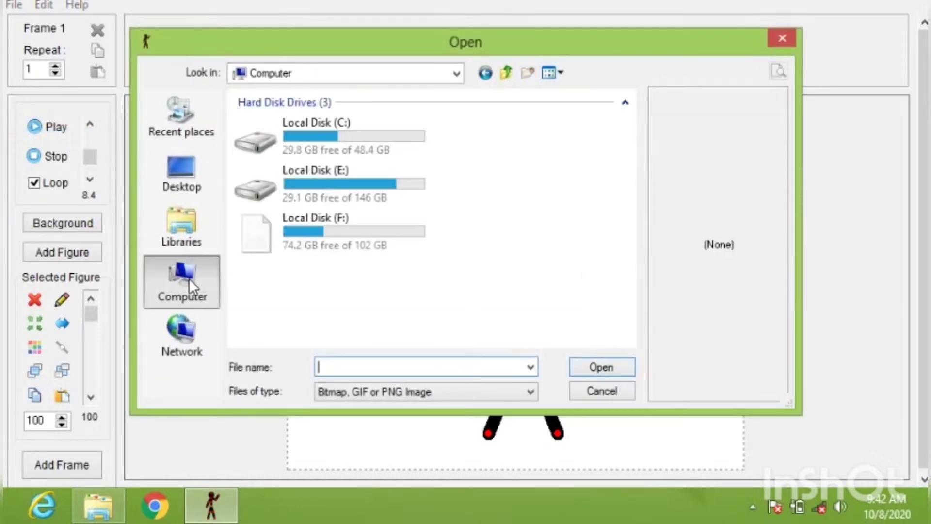
{"action": "left_click", "coordinate": [306, 230]}
{"action": "double_click", "coordinate": [306, 231]}
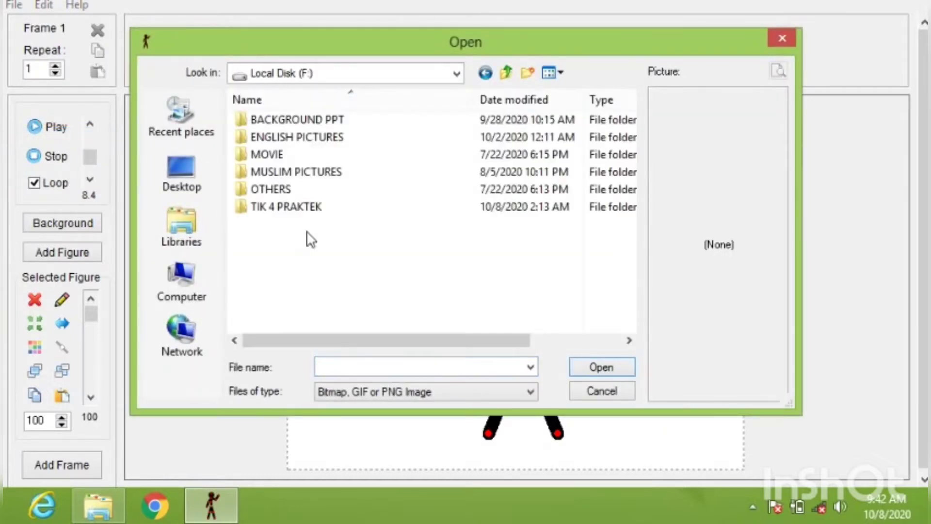
{"action": "double_click", "coordinate": [336, 207]}
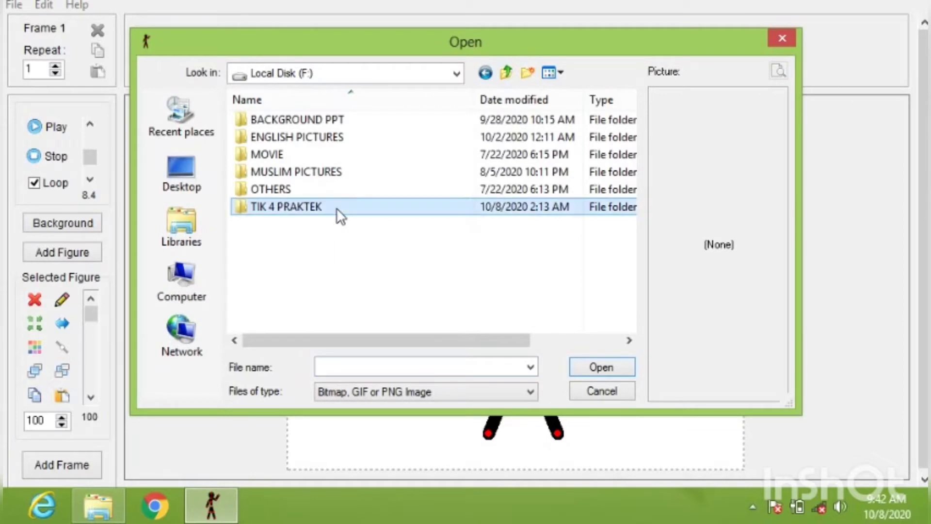
{"action": "left_click", "coordinate": [283, 168]}
{"action": "left_click", "coordinate": [283, 168]}
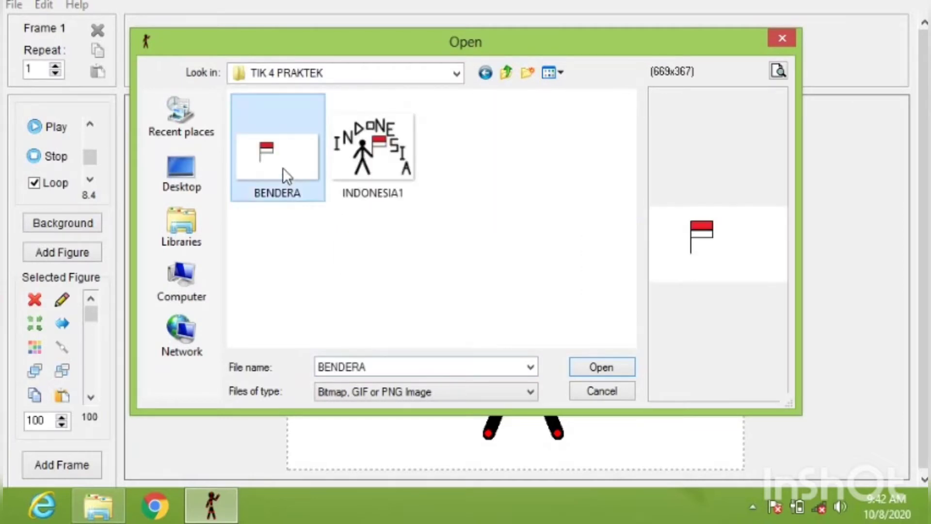
{"action": "left_click", "coordinate": [600, 372]}
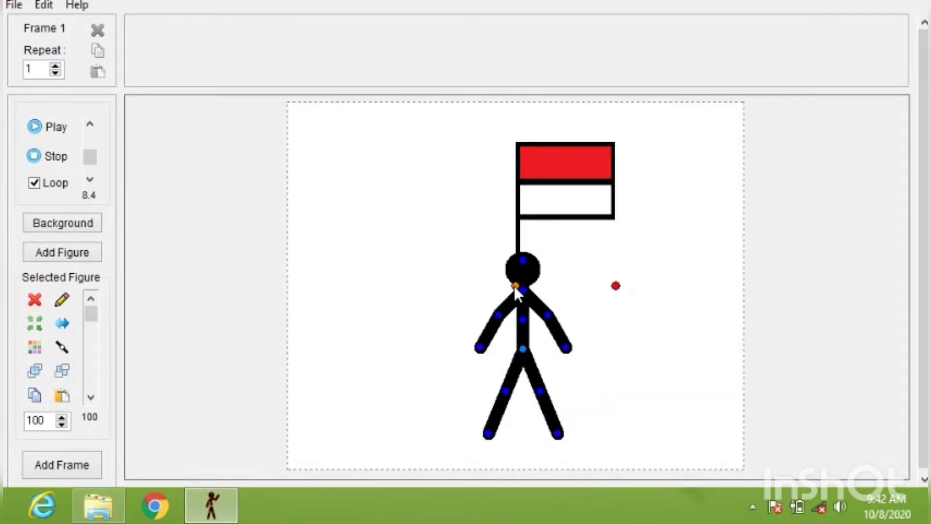
{"action": "left_click_drag", "start_coordinate": [514, 286], "coordinate": [596, 339]}
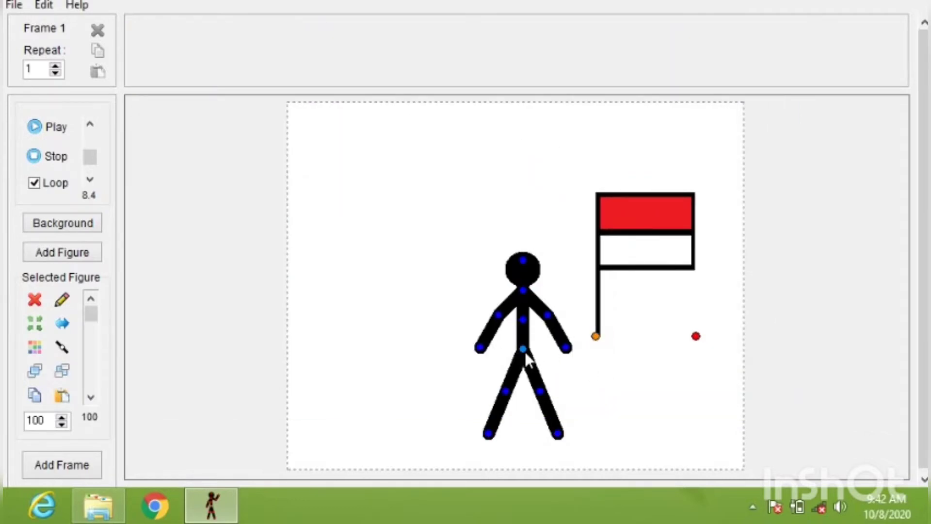
Shift the stick figure slightly left, away from the flag, and reduce its scale to 85.
{"action": "left_click_drag", "start_coordinate": [522, 350], "coordinate": [509, 352]}
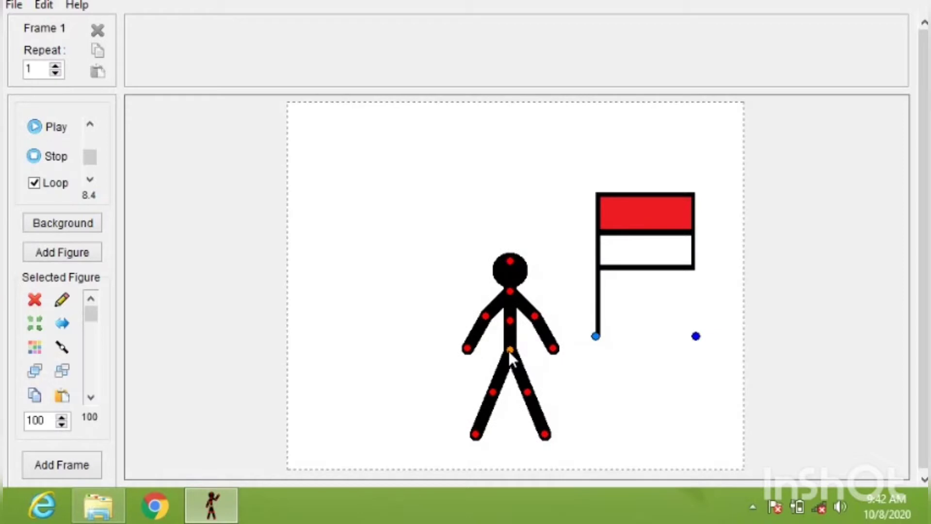
{"action": "left_click", "coordinate": [62, 426]}
{"action": "left_click", "coordinate": [62, 426]}
{"action": "left_click", "coordinate": [62, 426]}
{"action": "left_click", "coordinate": [62, 426]}
{"action": "left_click", "coordinate": [62, 426]}
{"action": "left_click", "coordinate": [62, 427]}
{"action": "left_click", "coordinate": [62, 426]}
{"action": "left_click", "coordinate": [63, 426]}
{"action": "left_click", "coordinate": [62, 426]}
{"action": "left_click", "coordinate": [62, 426]}
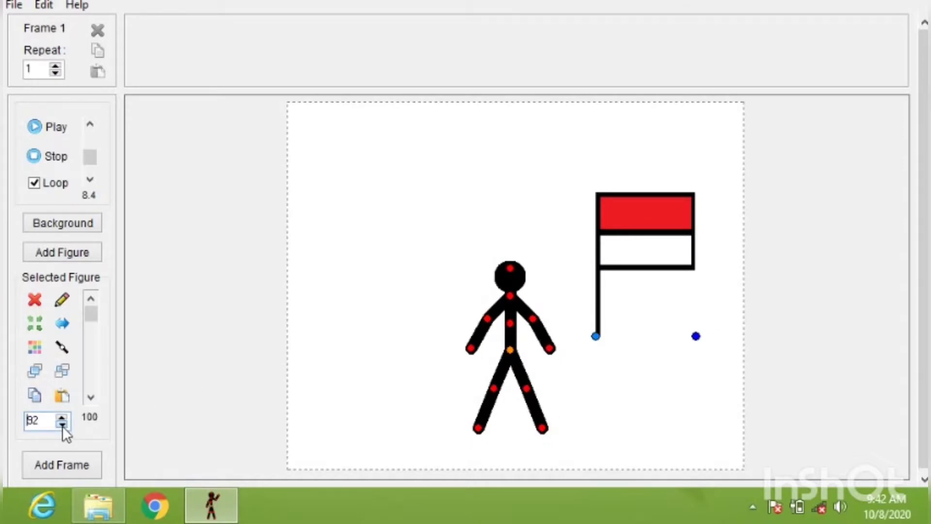
{"action": "left_click", "coordinate": [62, 425]}
{"action": "left_click", "coordinate": [62, 426]}
{"action": "left_click", "coordinate": [62, 426]}
{"action": "left_click", "coordinate": [62, 425]}
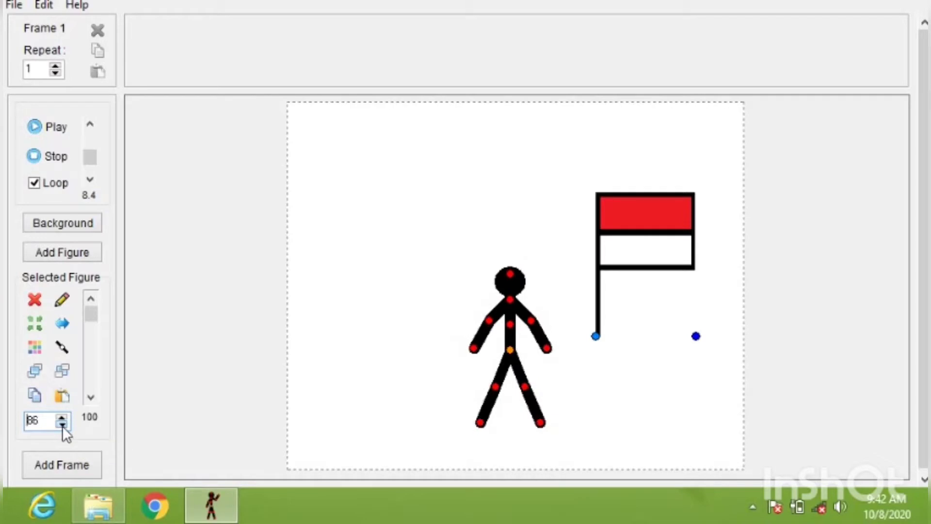
{"action": "left_click", "coordinate": [62, 426]}
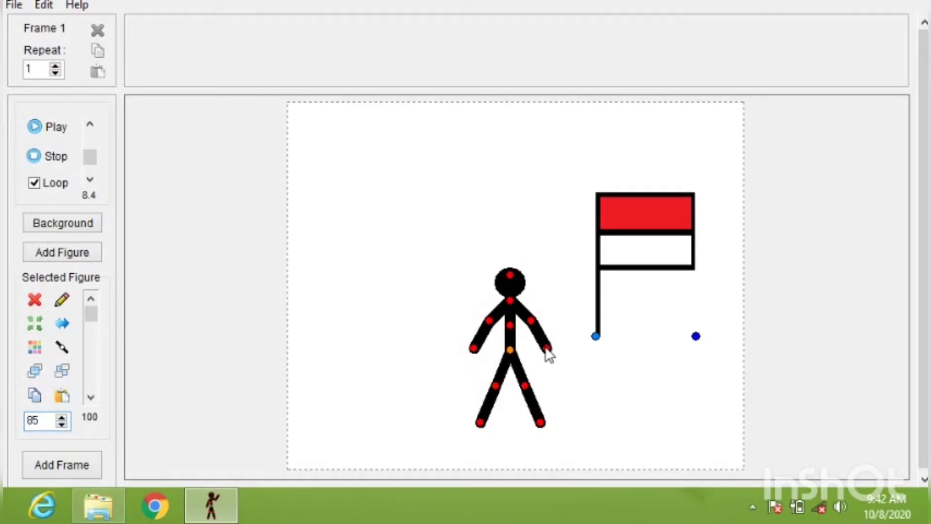
Raise the stick figure's forearm nearest the flag, lower the figure slightly, and put the base of the flagpole in its raised hand.
{"action": "left_click_drag", "start_coordinate": [547, 348], "coordinate": [557, 318]}
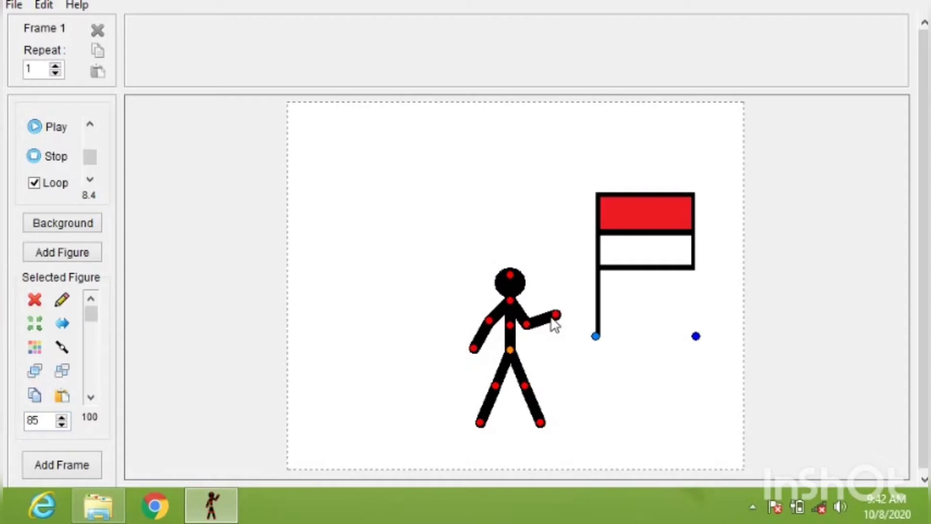
{"action": "left_click_drag", "start_coordinate": [508, 354], "coordinate": [511, 366]}
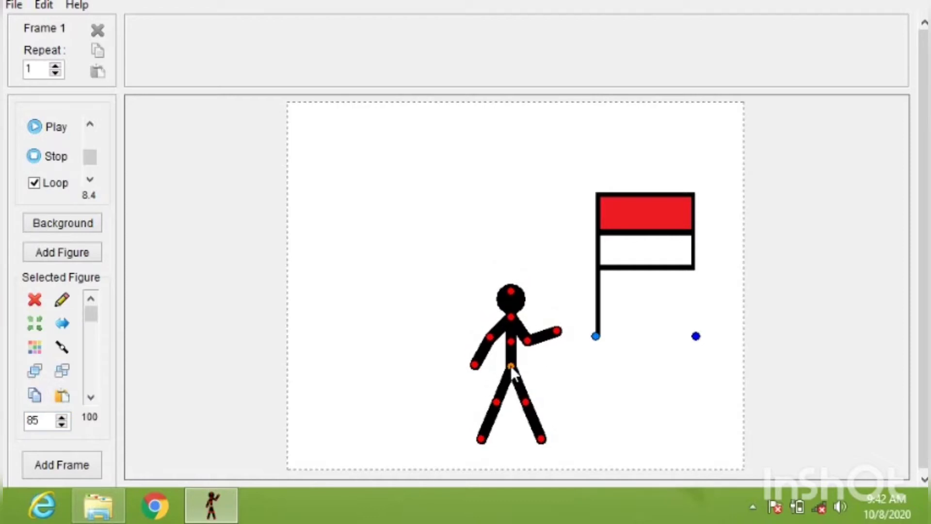
{"action": "left_click_drag", "start_coordinate": [596, 335], "coordinate": [559, 333]}
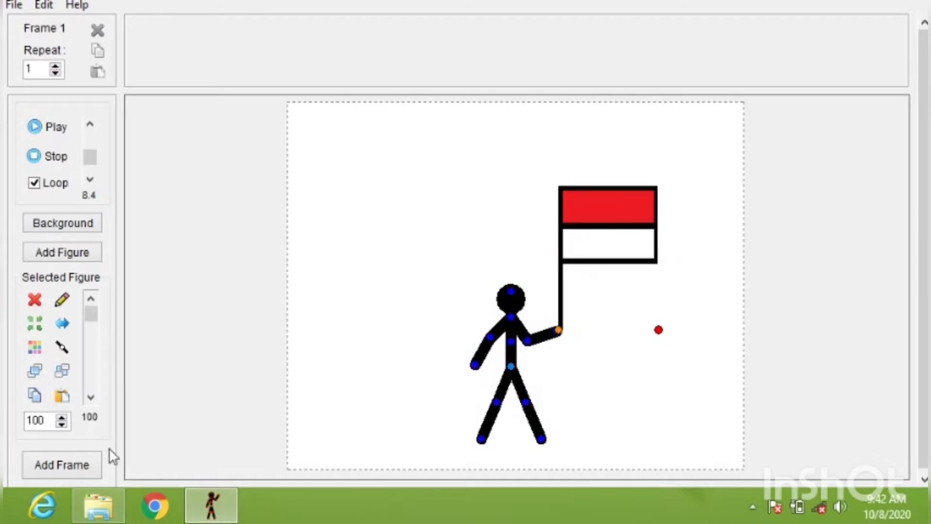
Scale the flag down to 68 and shift the stick figure and flag slightly left, keeping the pole in the figure's hand.
{"action": "left_click", "coordinate": [60, 426]}
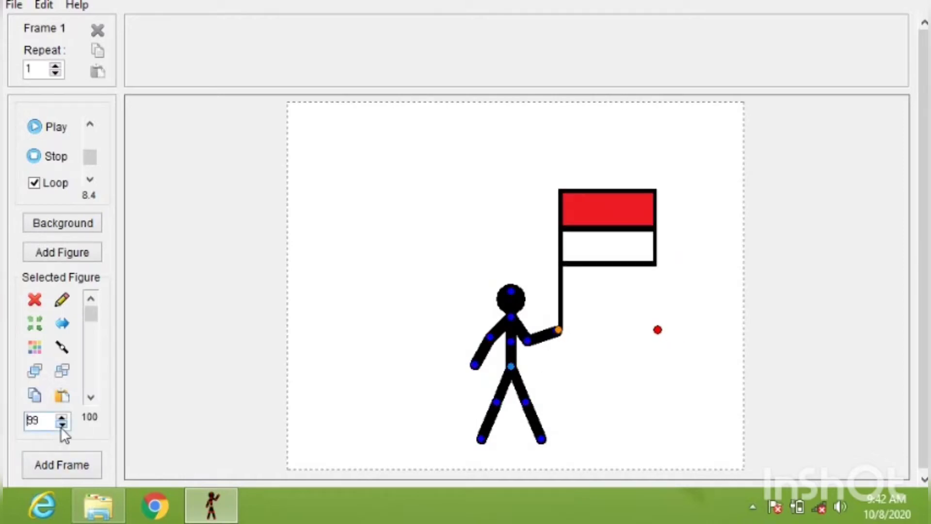
{"action": "left_click", "coordinate": [60, 426]}
{"action": "left_click", "coordinate": [60, 426]}
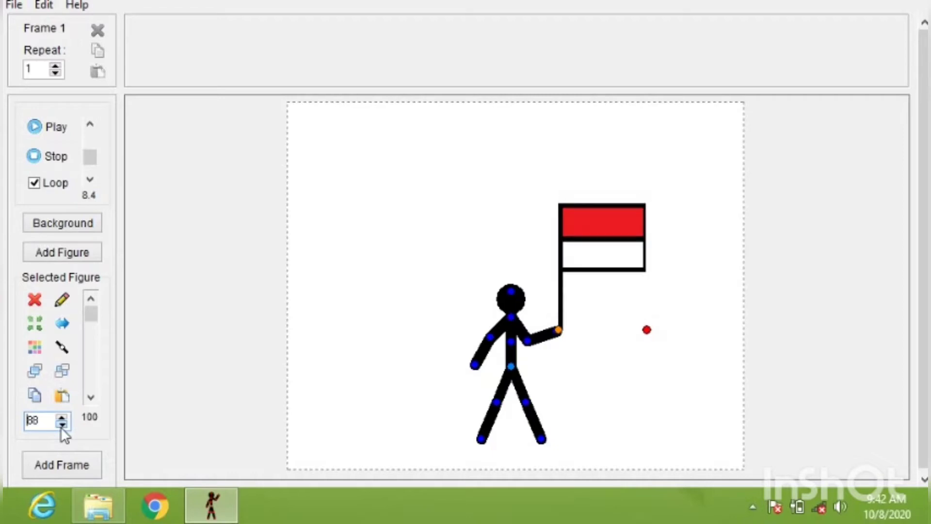
{"action": "left_click", "coordinate": [60, 427]}
{"action": "left_click", "coordinate": [60, 427]}
{"action": "left_click", "coordinate": [60, 427]}
{"action": "left_click", "coordinate": [60, 427]}
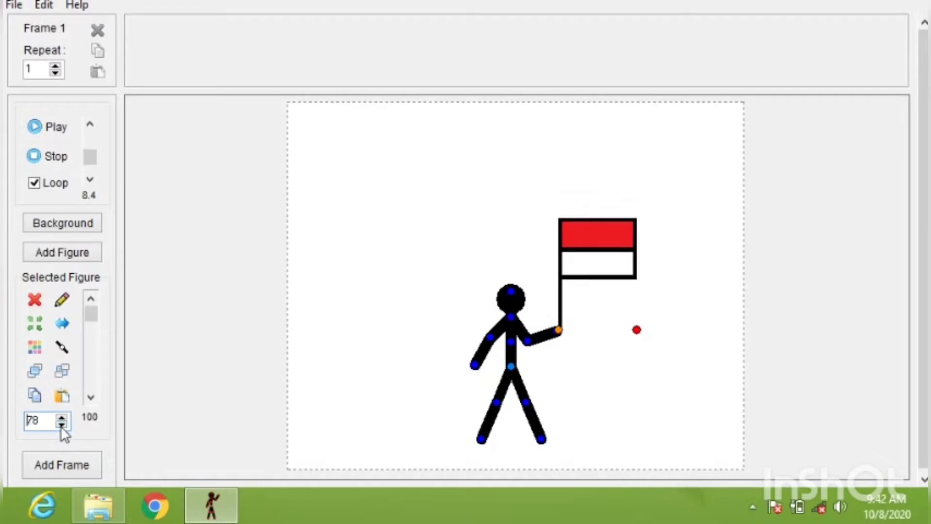
{"action": "left_click", "coordinate": [60, 427]}
{"action": "left_click", "coordinate": [60, 427]}
{"action": "left_click", "coordinate": [62, 425]}
{"action": "left_click", "coordinate": [62, 425]}
{"action": "left_click", "coordinate": [62, 425]}
{"action": "left_click", "coordinate": [61, 425]}
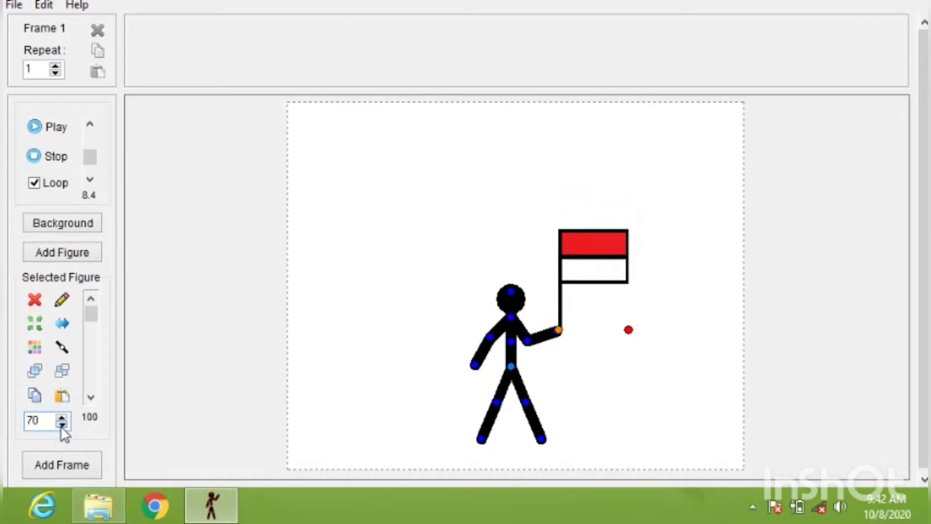
{"action": "left_click", "coordinate": [61, 426]}
{"action": "left_click", "coordinate": [61, 425]}
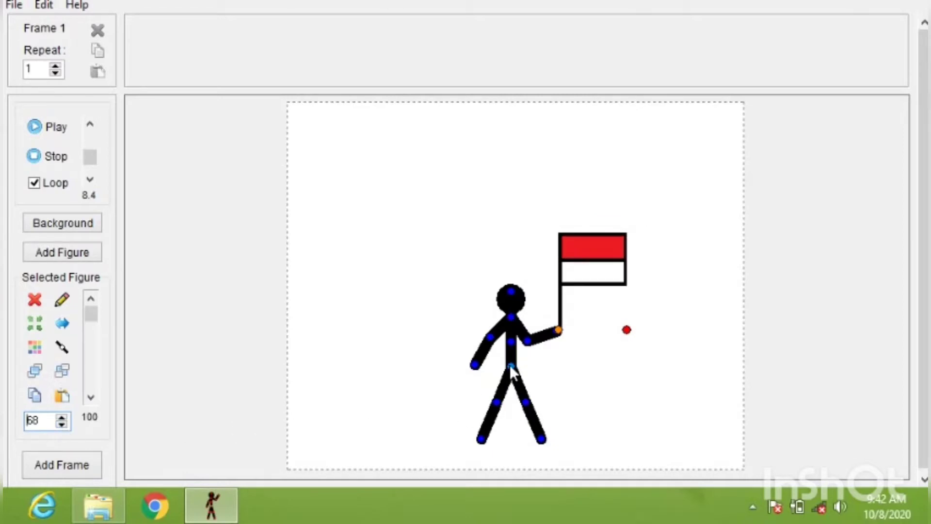
{"action": "left_click_drag", "start_coordinate": [511, 367], "coordinate": [487, 372]}
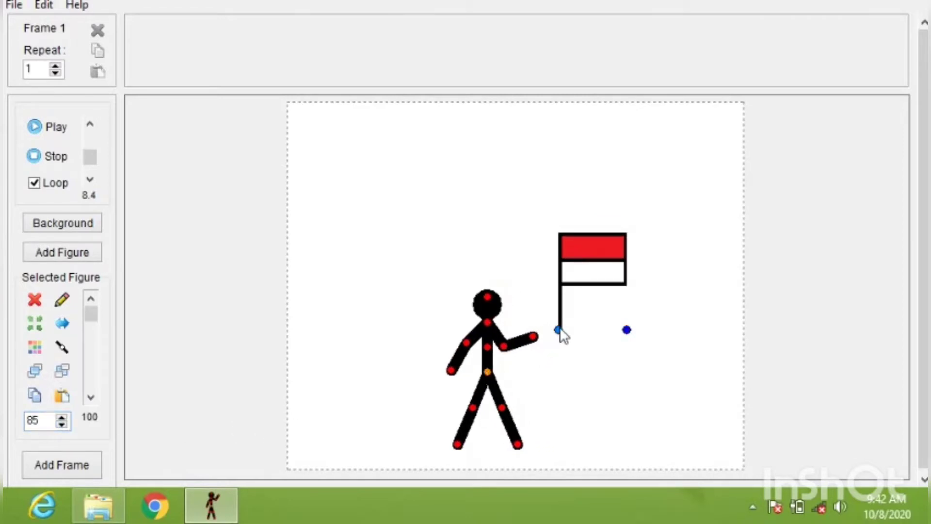
{"action": "left_click_drag", "start_coordinate": [558, 330], "coordinate": [534, 341]}
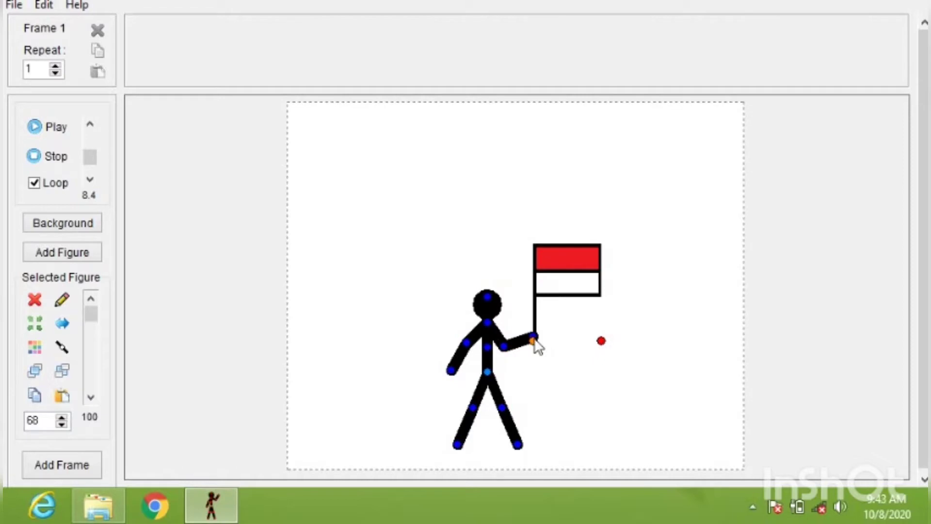
Load the letter I figure type from the alphabet folder and place it near the canvas's left edge, beside the stick figure.
{"action": "left_click", "coordinate": [13, 6]}
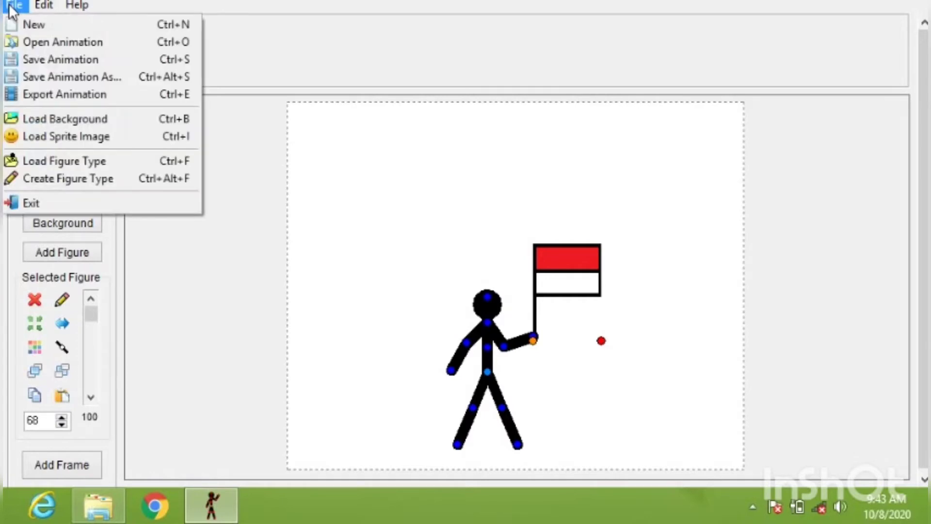
{"action": "left_click", "coordinate": [71, 160]}
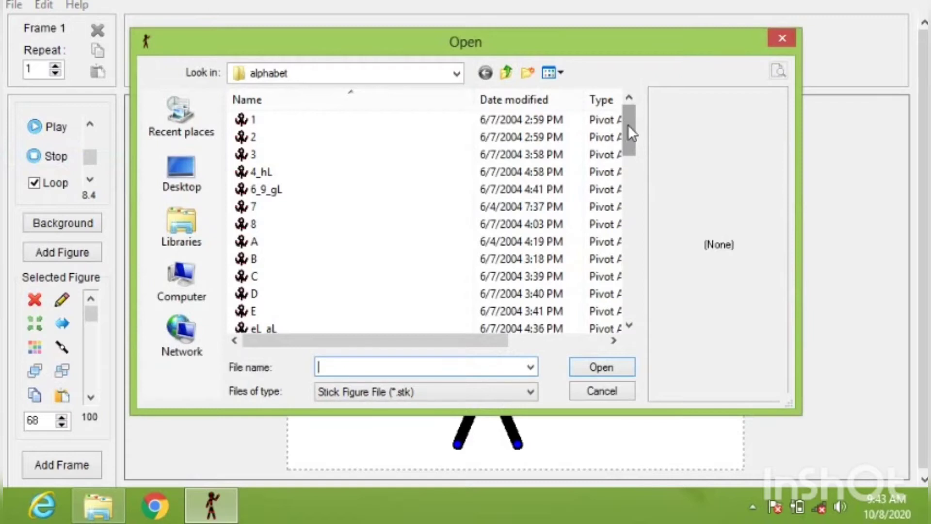
{"action": "left_click_drag", "start_coordinate": [628, 126], "coordinate": [625, 179]}
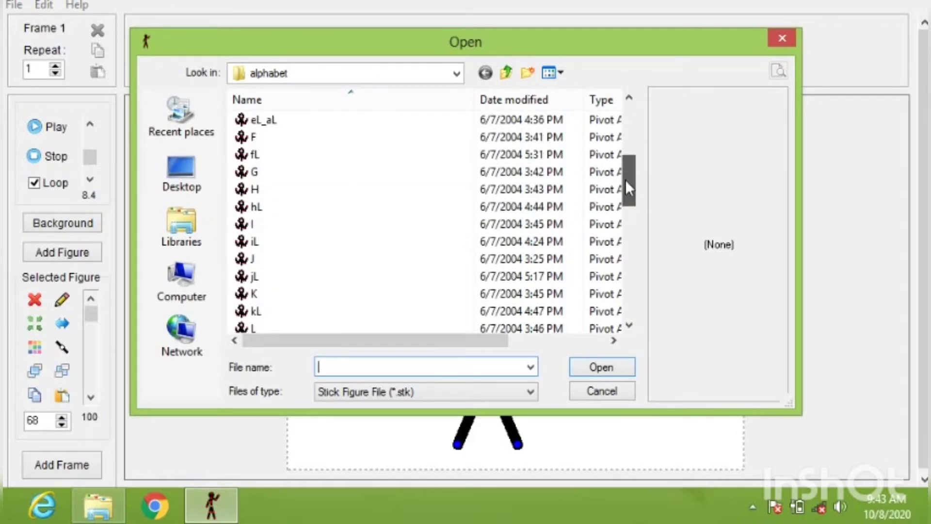
{"action": "left_click", "coordinate": [336, 226]}
{"action": "left_click", "coordinate": [596, 369]}
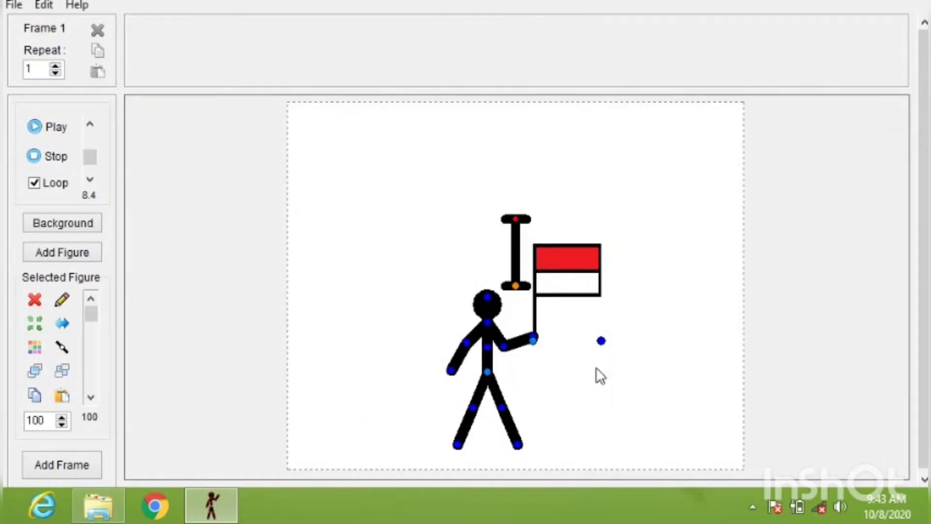
{"action": "left_click_drag", "start_coordinate": [514, 287], "coordinate": [329, 397]}
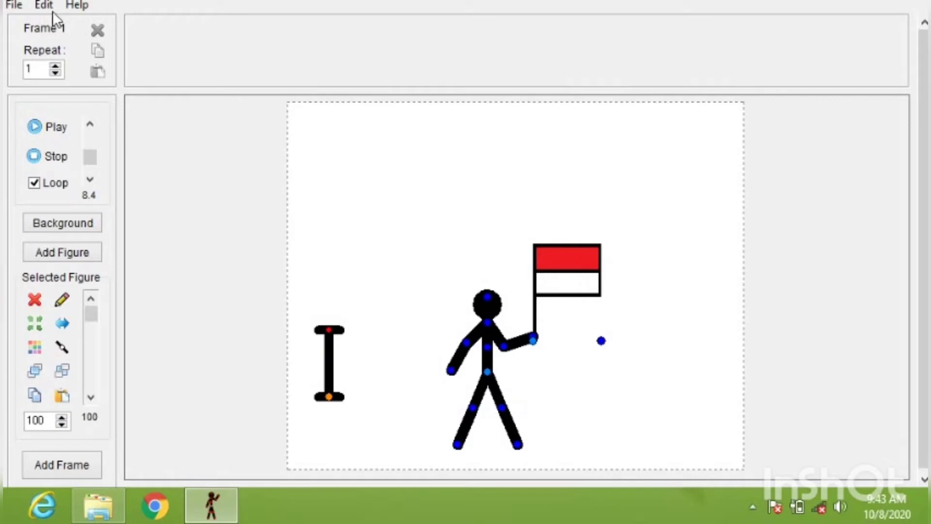
Load the letter N figure type from the alphabet folder and place it above and to the right of the letter I.
{"action": "left_click", "coordinate": [14, 5]}
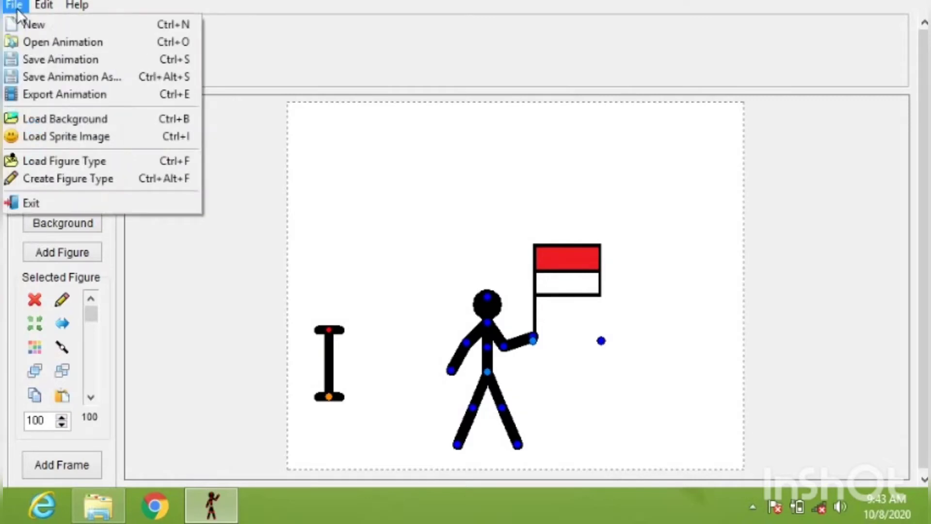
{"action": "left_click", "coordinate": [56, 159]}
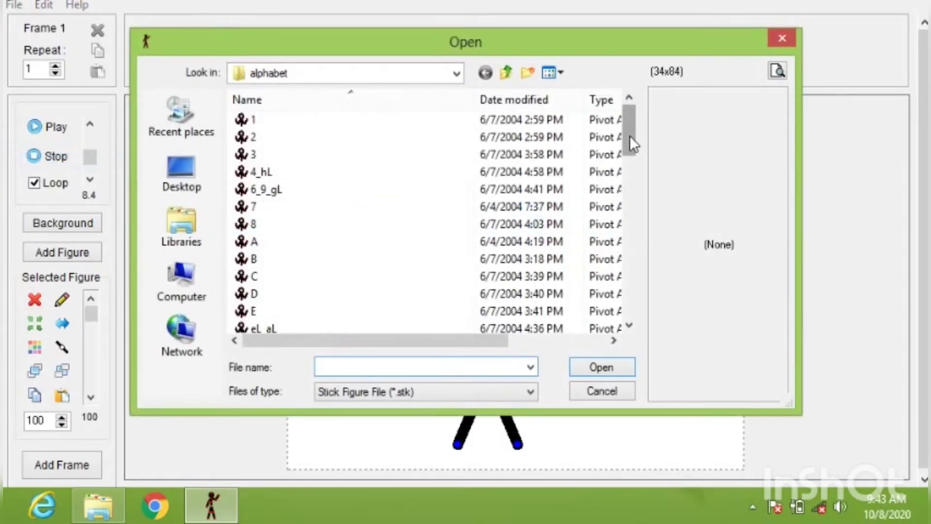
{"action": "left_click_drag", "start_coordinate": [629, 134], "coordinate": [633, 233]}
{"action": "left_click", "coordinate": [349, 207]}
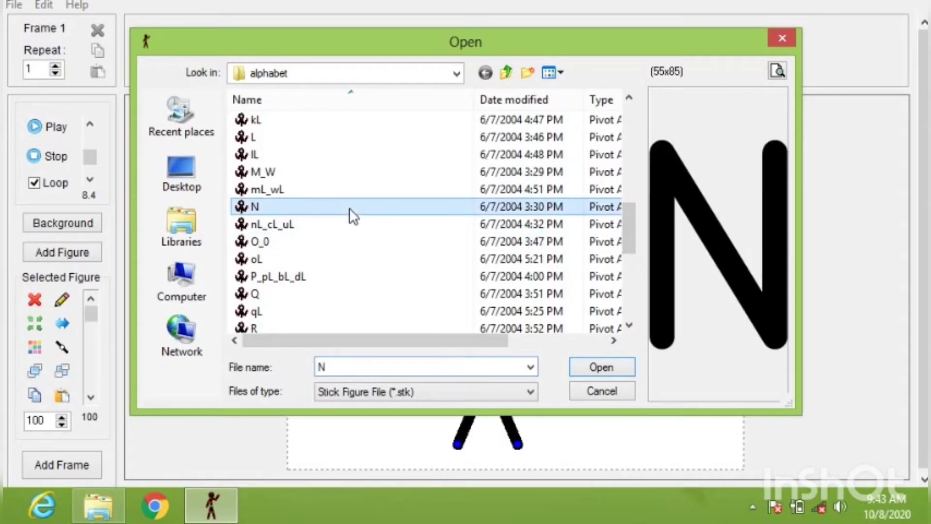
{"action": "left_click", "coordinate": [602, 368]}
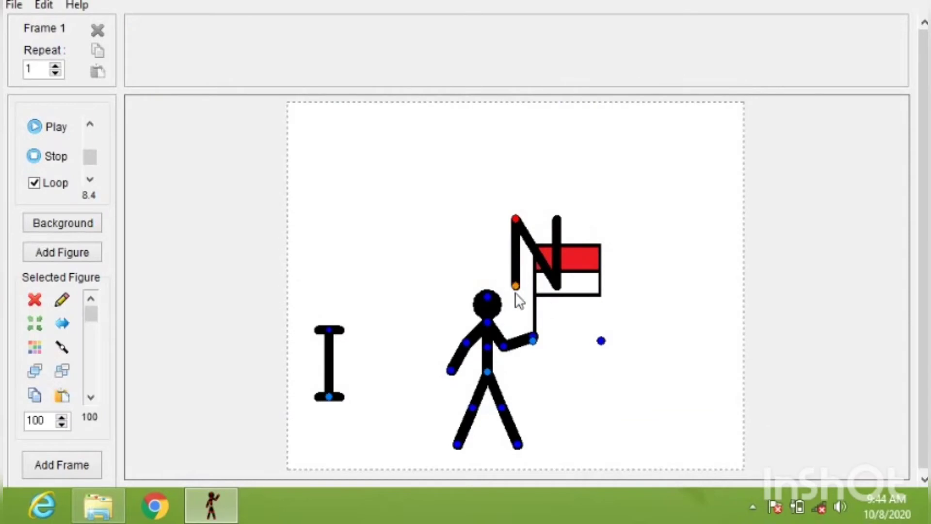
{"action": "left_click_drag", "start_coordinate": [517, 289], "coordinate": [368, 334]}
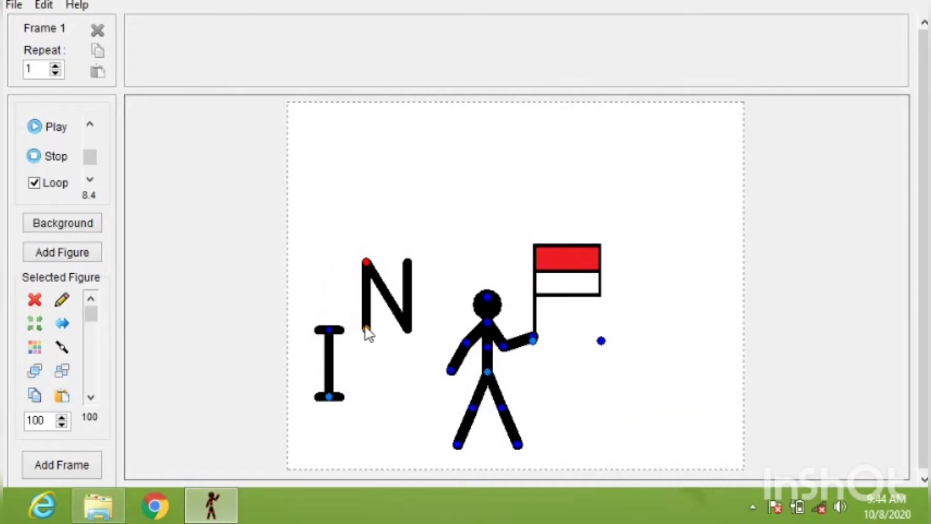
Load the letter U figure type from the alphabet folder and place it just below and to the right of the letter K.
{"action": "left_click", "coordinate": [13, 6]}
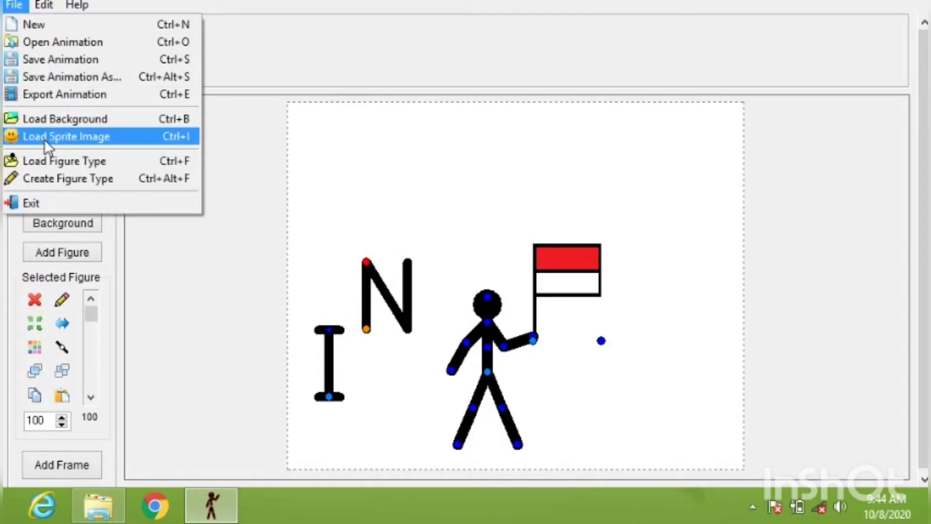
{"action": "left_click", "coordinate": [57, 160]}
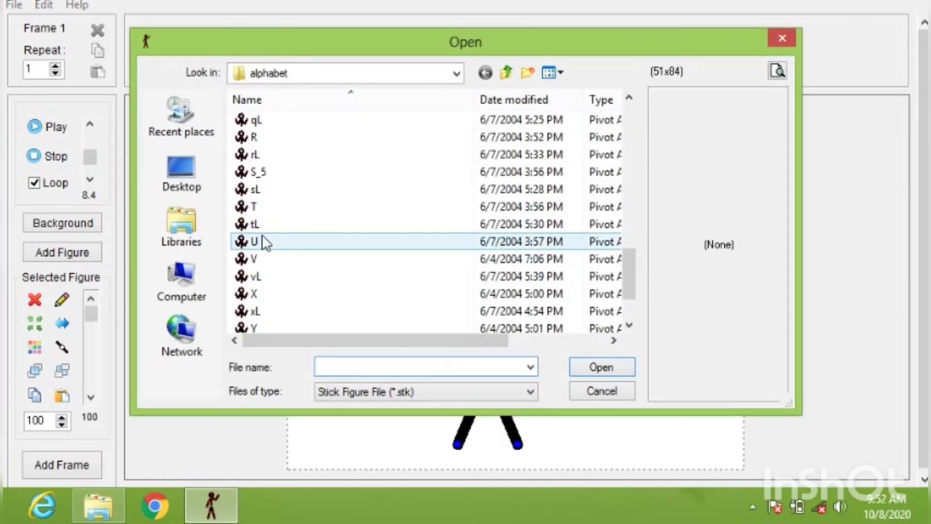
{"action": "left_click", "coordinate": [266, 242]}
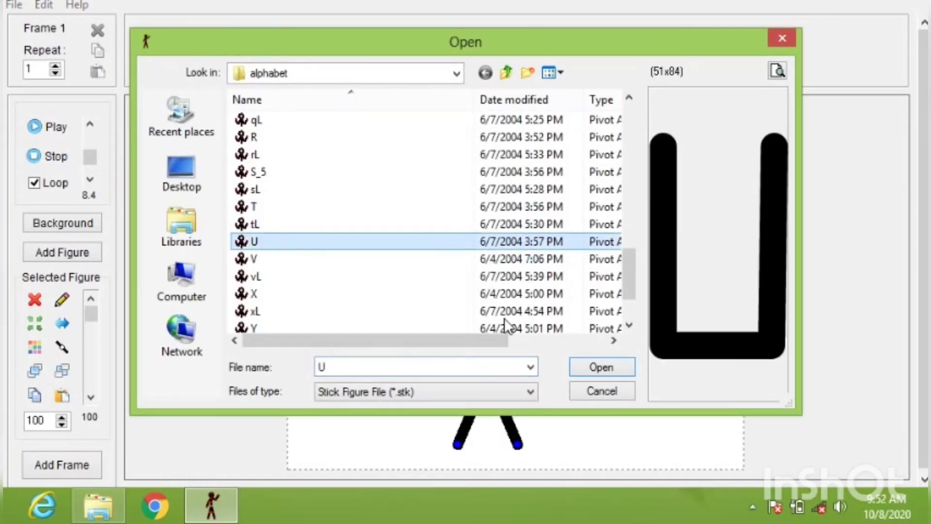
{"action": "left_click", "coordinate": [600, 366]}
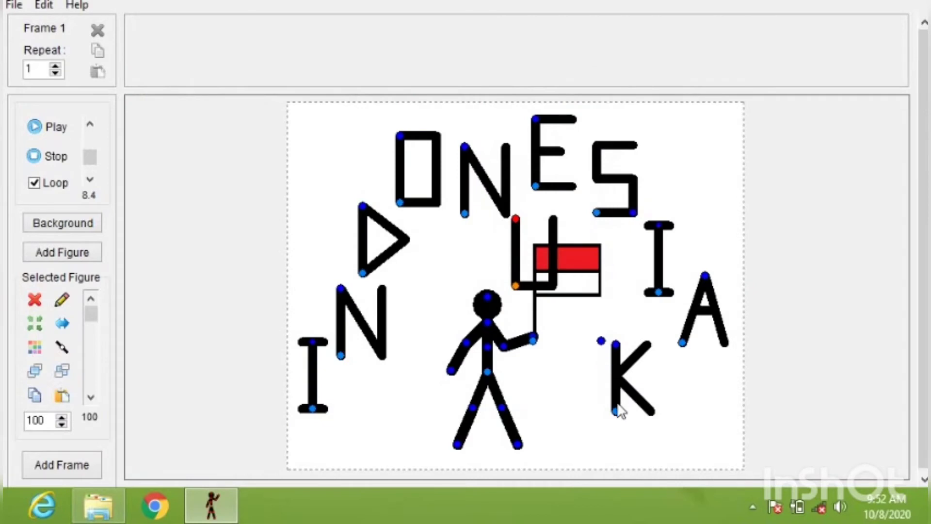
{"action": "left_click_drag", "start_coordinate": [516, 286], "coordinate": [678, 445]}
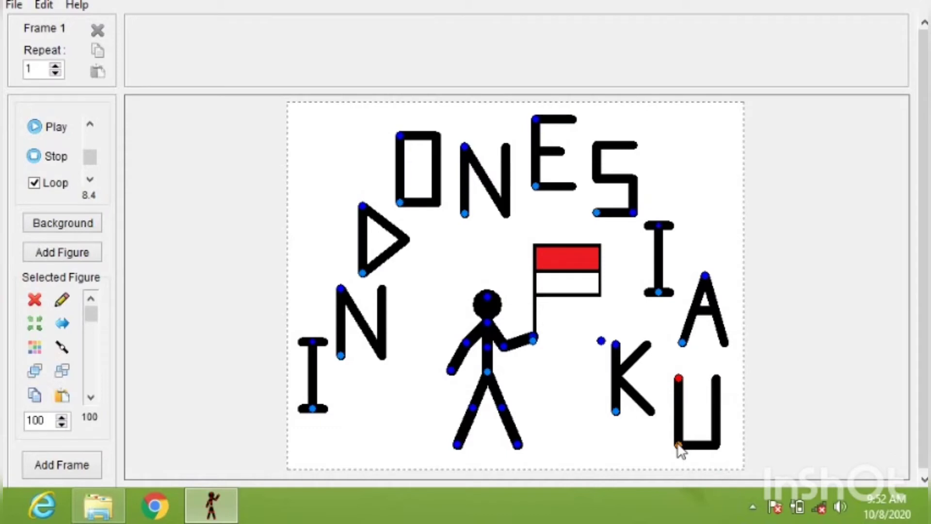
{"action": "left_click_drag", "start_coordinate": [678, 445], "coordinate": [674, 451]}
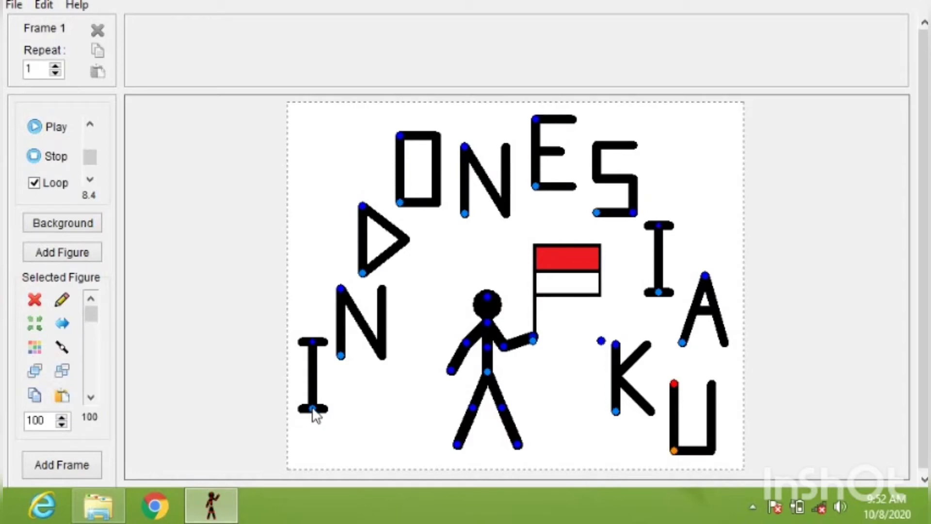
Add the all-black scene as a frame, recolour the first letter I bright pink, and add that version as another frame.
{"action": "left_click", "coordinate": [79, 466]}
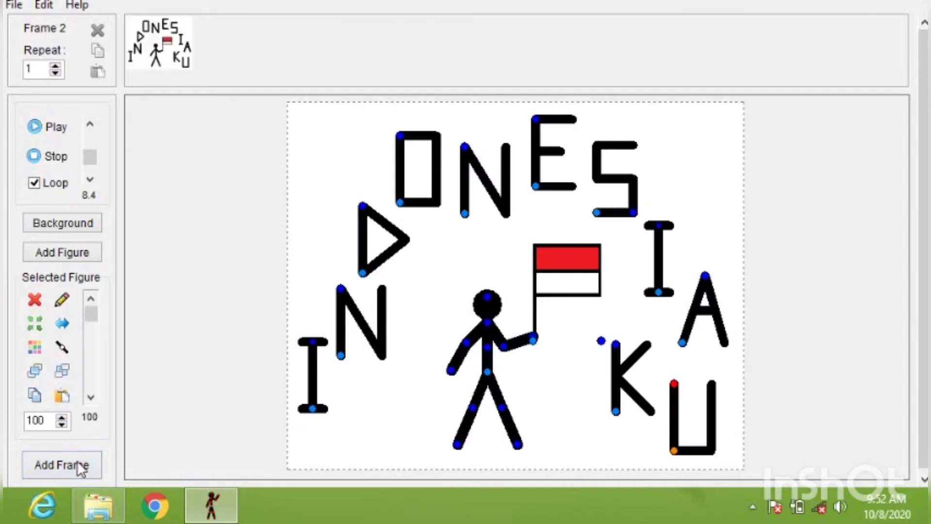
{"action": "left_click", "coordinate": [312, 410]}
{"action": "left_click", "coordinate": [33, 346]}
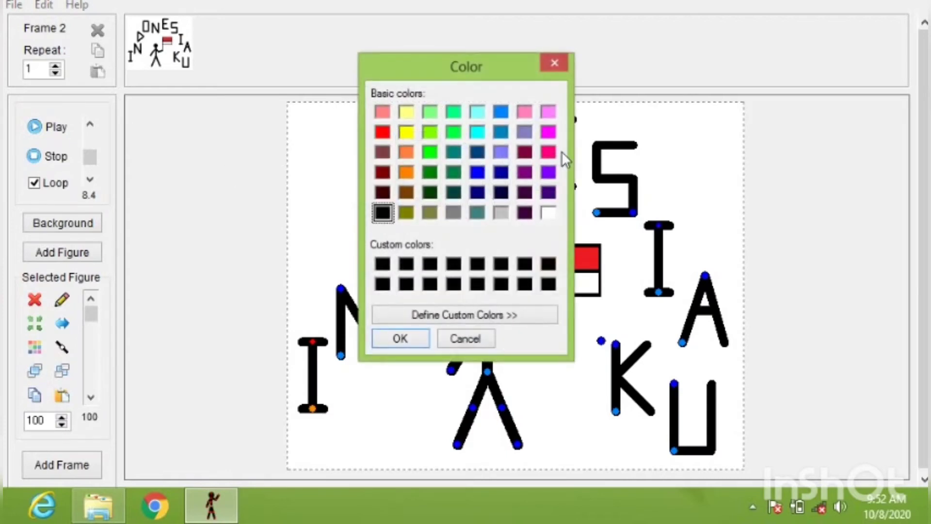
{"action": "left_click", "coordinate": [548, 152]}
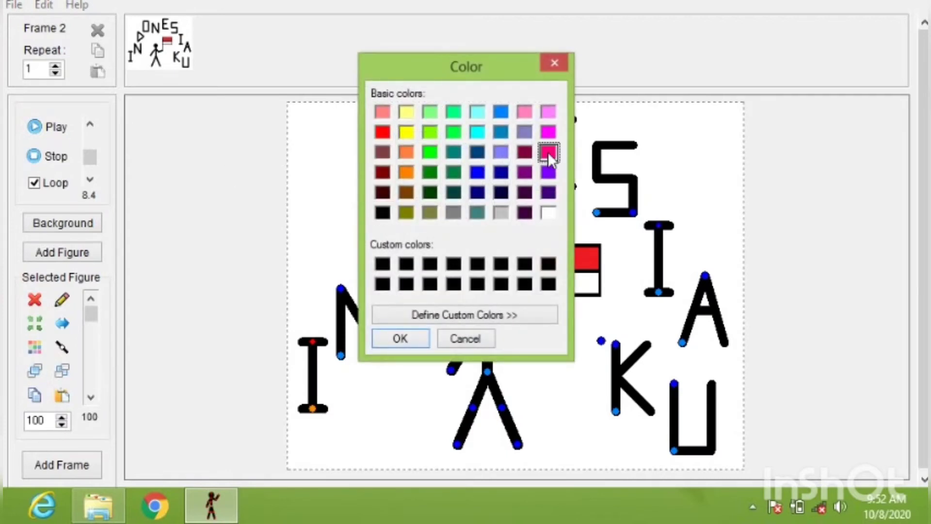
{"action": "left_click", "coordinate": [413, 337]}
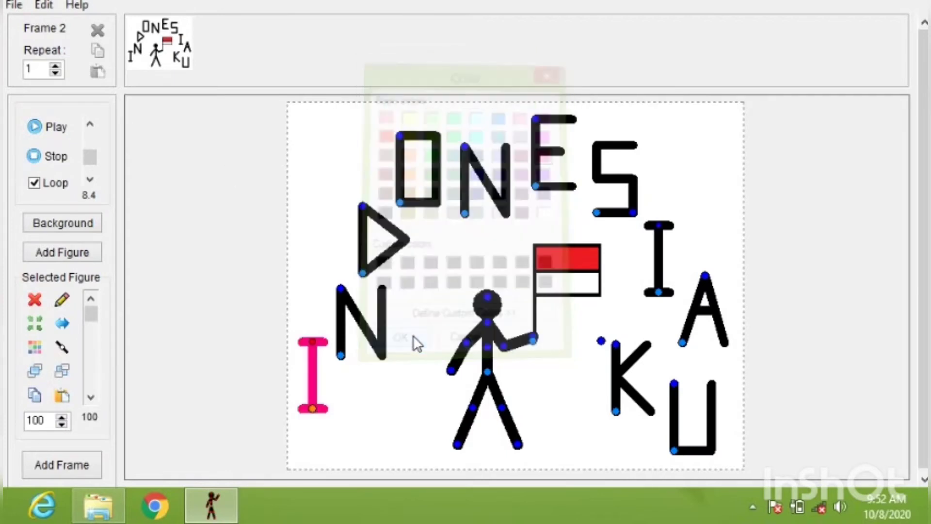
{"action": "left_click", "coordinate": [66, 461]}
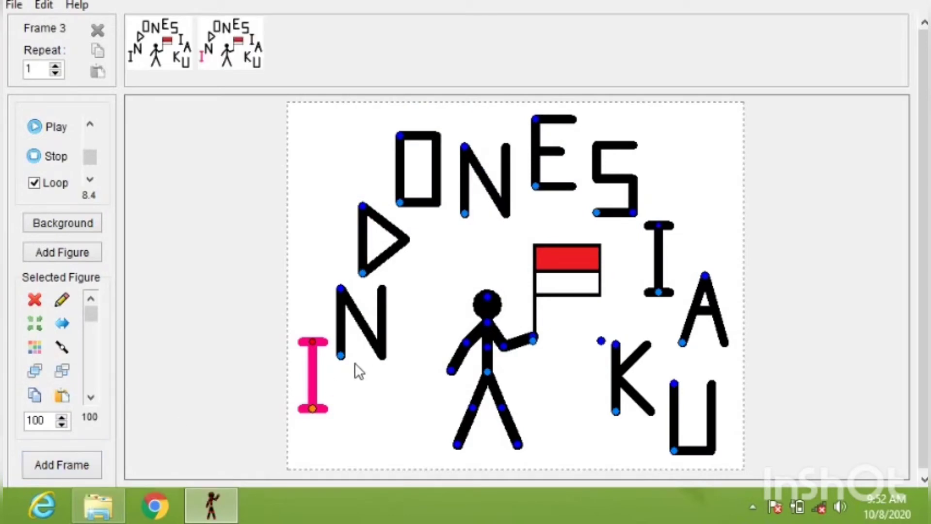
Recolour the first letter N bright green and add the scene as a new frame.
{"action": "left_click", "coordinate": [340, 356]}
{"action": "left_click", "coordinate": [34, 349]}
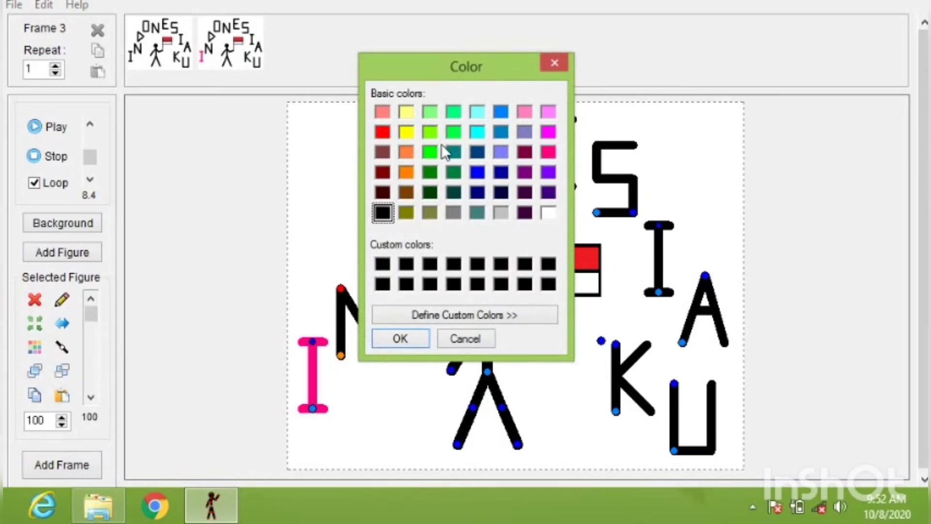
{"action": "left_click", "coordinate": [429, 153]}
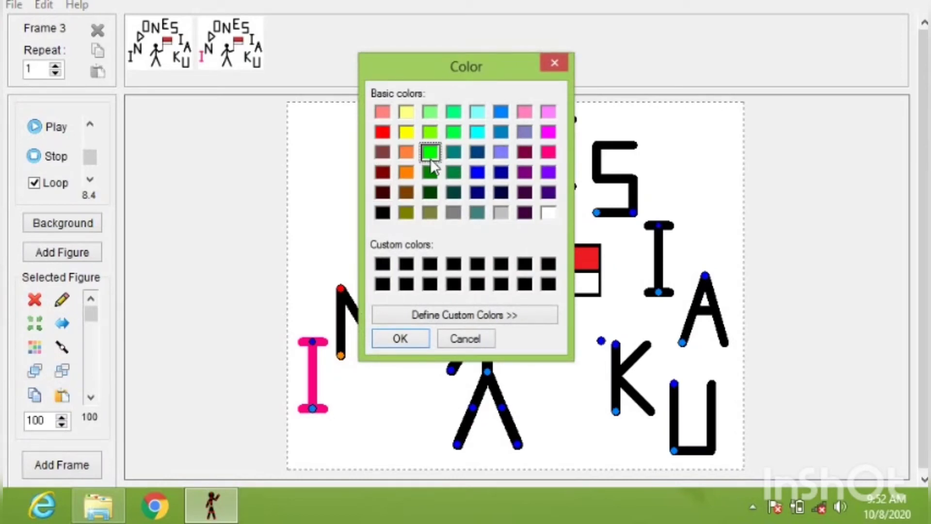
{"action": "left_click", "coordinate": [406, 334]}
{"action": "left_click", "coordinate": [75, 465]}
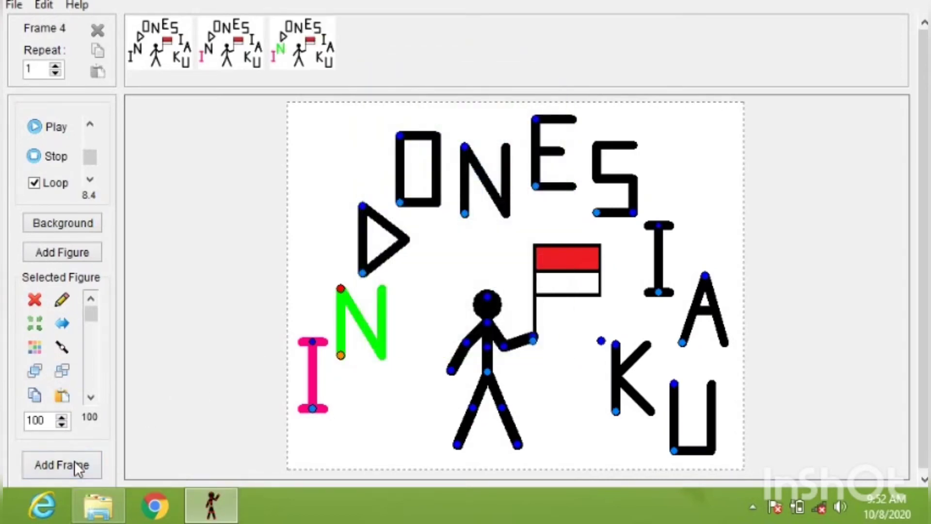
Recolour the letter D dark blue.
{"action": "left_click", "coordinate": [363, 274]}
{"action": "left_click", "coordinate": [37, 348]}
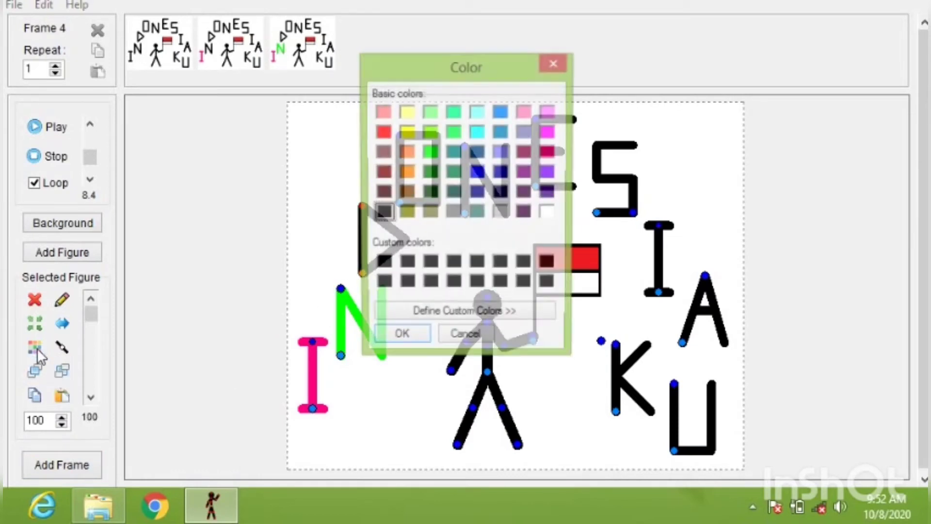
{"action": "left_click", "coordinate": [476, 154]}
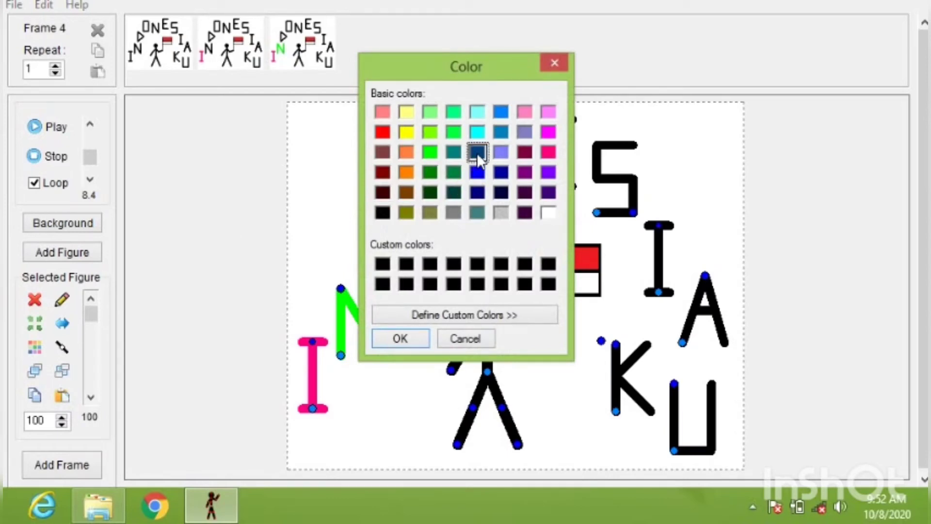
{"action": "left_click", "coordinate": [391, 338]}
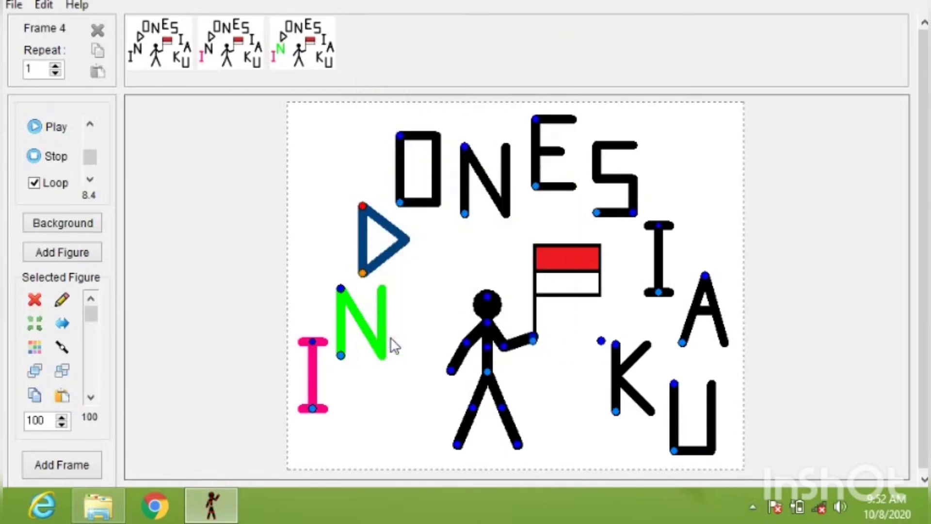
Align the flagpole's base with the stick figure's raised hand, flip the flag horizontally over the figure's head, and add the frame.
{"action": "left_click_drag", "start_coordinate": [533, 338], "coordinate": [535, 342]}
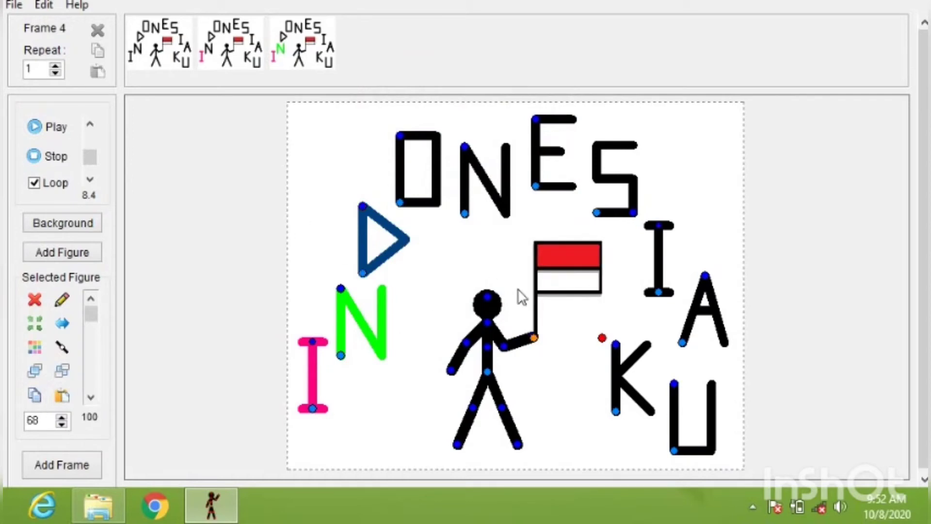
{"action": "left_click_drag", "start_coordinate": [600, 340], "coordinate": [567, 323]}
{"action": "mouse_move", "coordinate": [606, 353]}
{"action": "left_mouse_down"}
{"action": "mouse_move", "coordinate": [610, 375]}
{"action": "mouse_move", "coordinate": [594, 318]}
{"action": "mouse_move", "coordinate": [601, 342]}
{"action": "left_mouse_up"}
{"action": "left_click", "coordinate": [64, 327]}
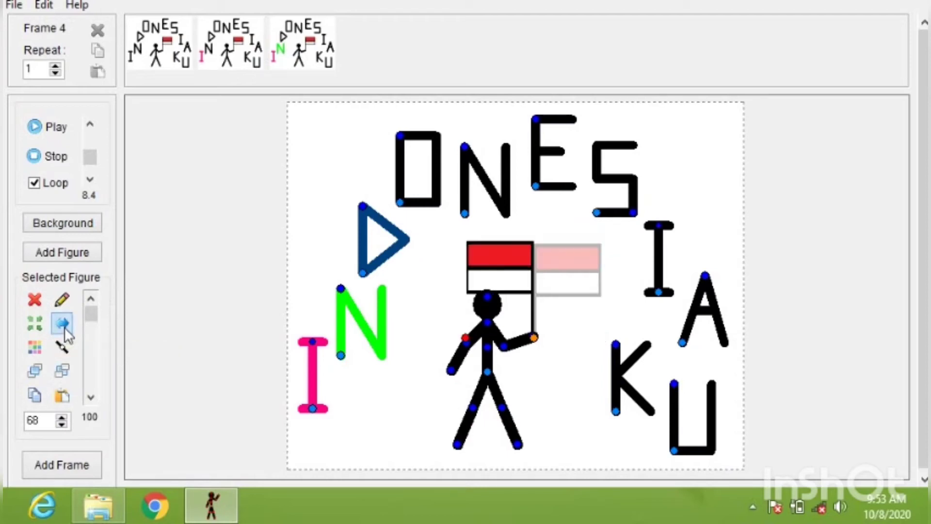
{"action": "left_click", "coordinate": [66, 464]}
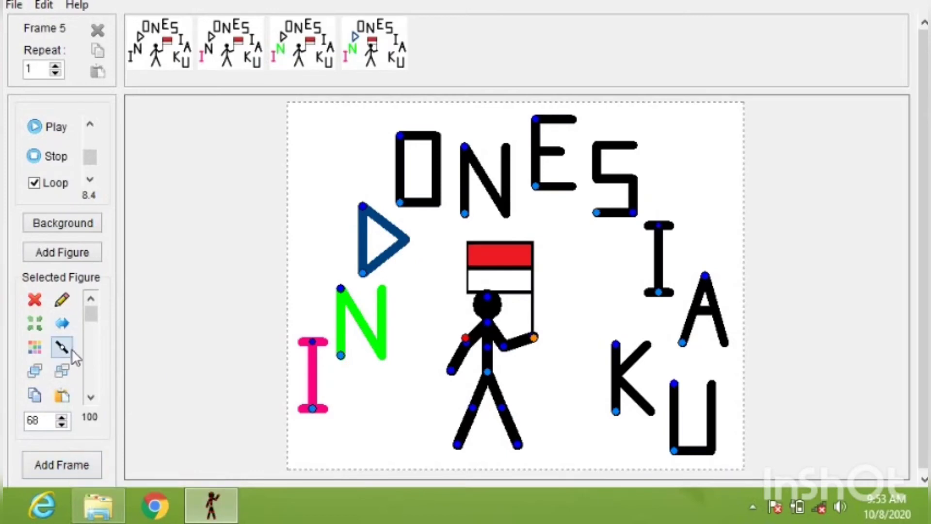
Add three waving frames: one with the flag flipped away from the figure, then two with it flipped back over the head.
{"action": "left_click", "coordinate": [65, 327]}
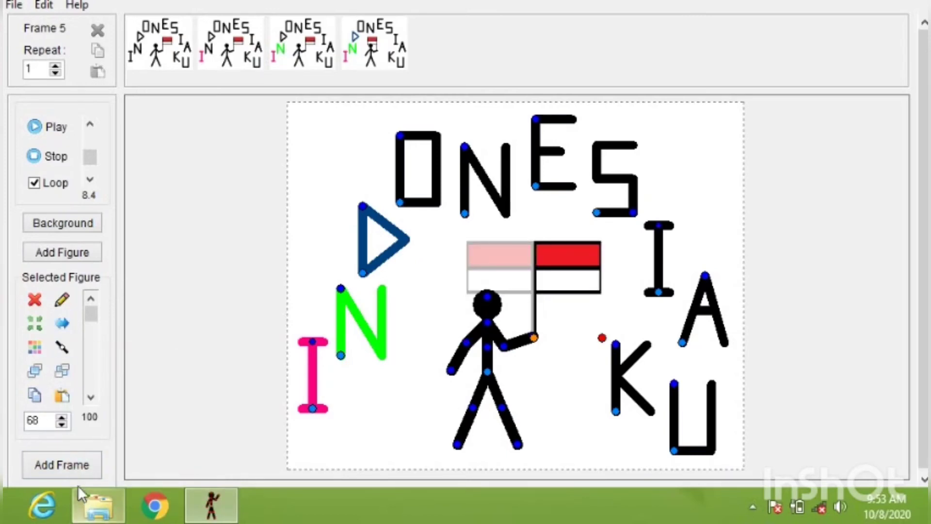
{"action": "left_click", "coordinate": [78, 468]}
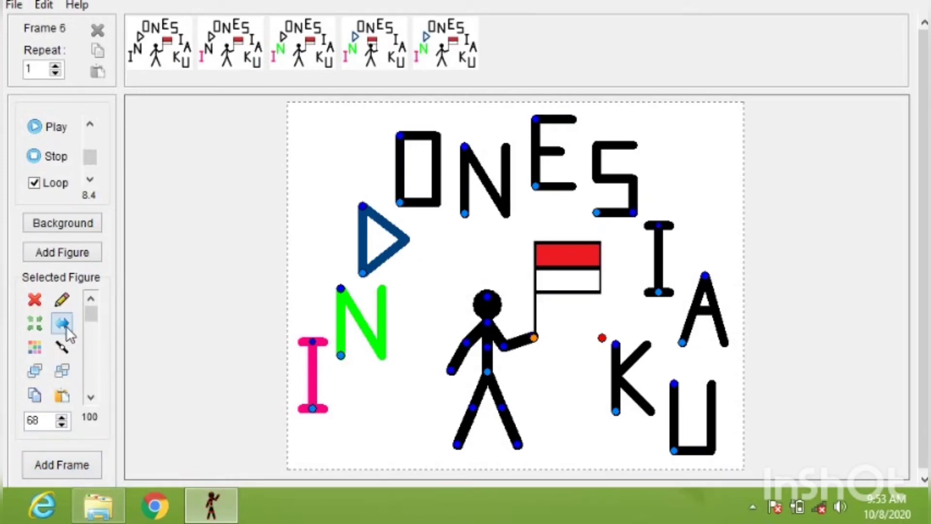
{"action": "left_click", "coordinate": [65, 327]}
{"action": "left_click", "coordinate": [74, 471]}
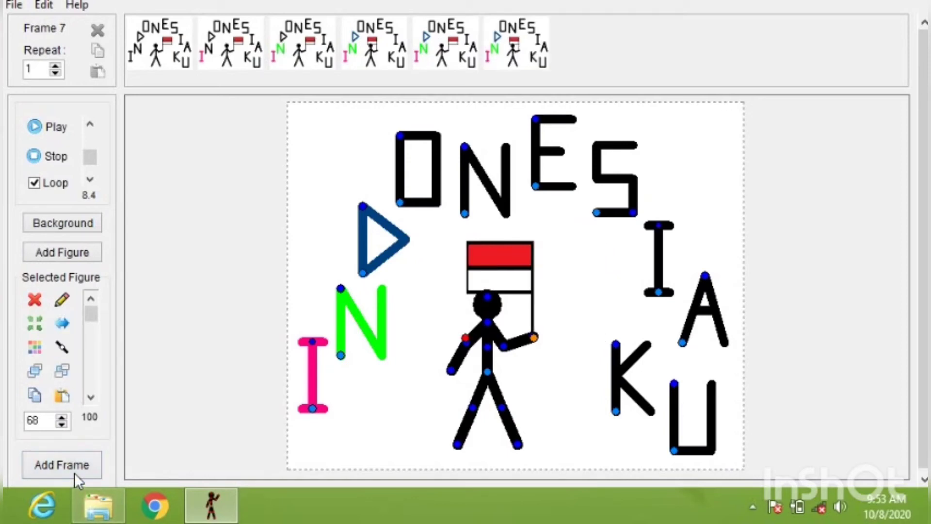
{"action": "left_click", "coordinate": [77, 468]}
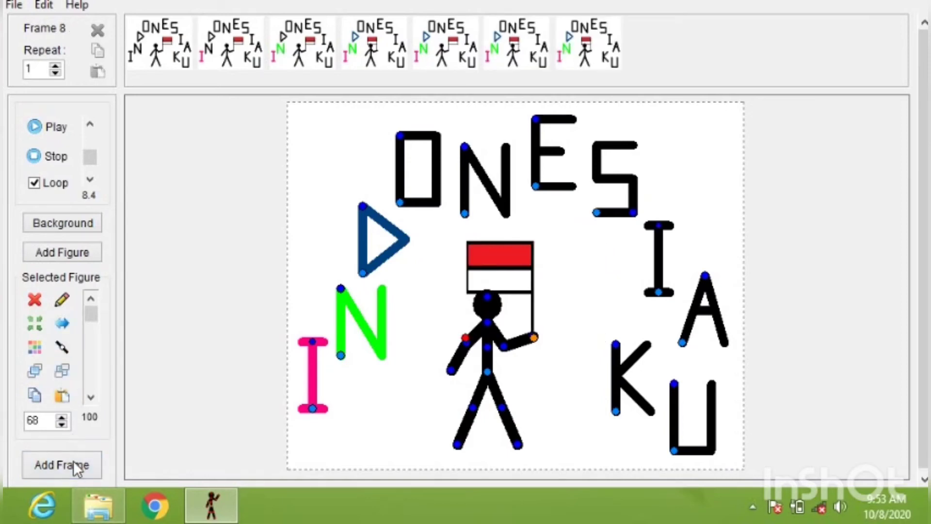
Recolour the letter O bright pink.
{"action": "left_click", "coordinate": [401, 202]}
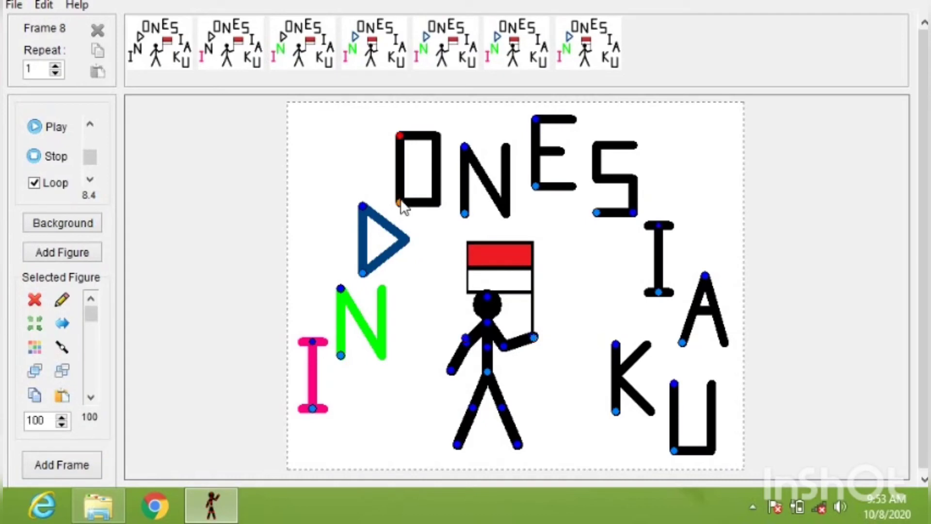
{"action": "left_click", "coordinate": [35, 347]}
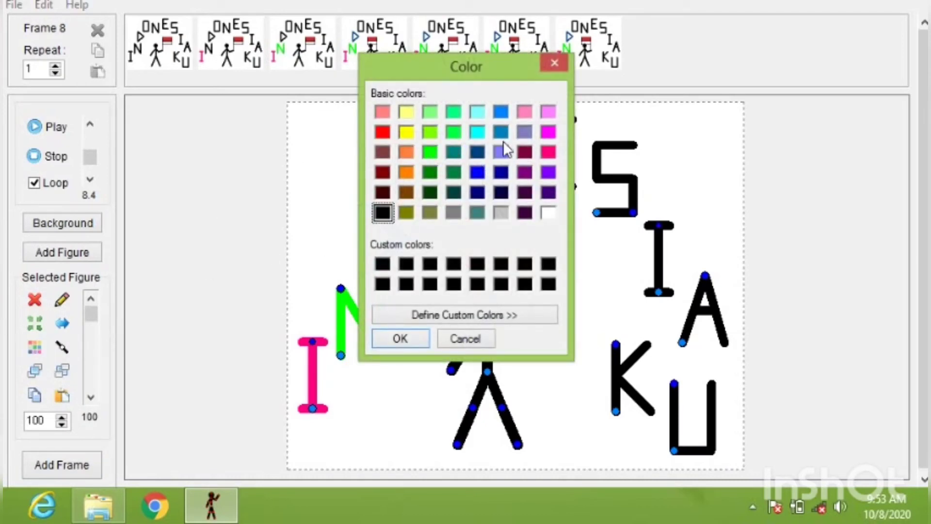
{"action": "left_click", "coordinate": [548, 150]}
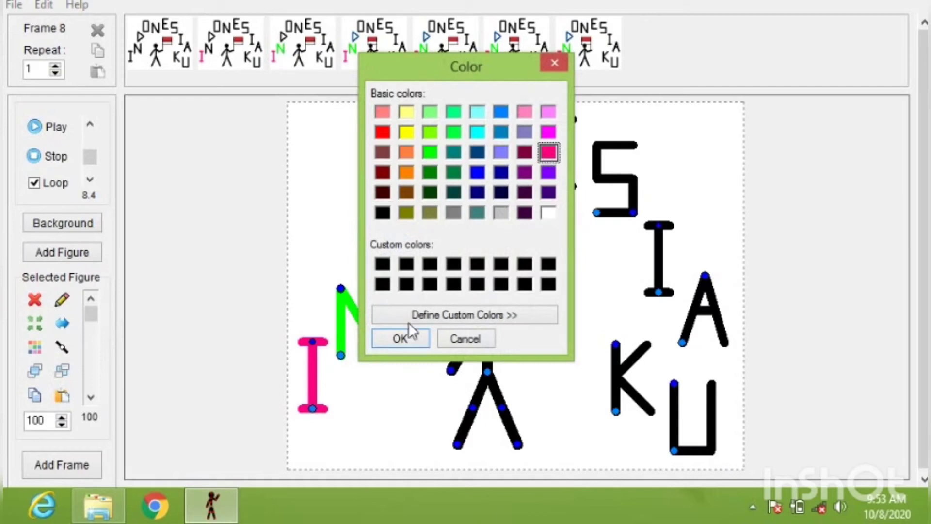
{"action": "left_click", "coordinate": [399, 336]}
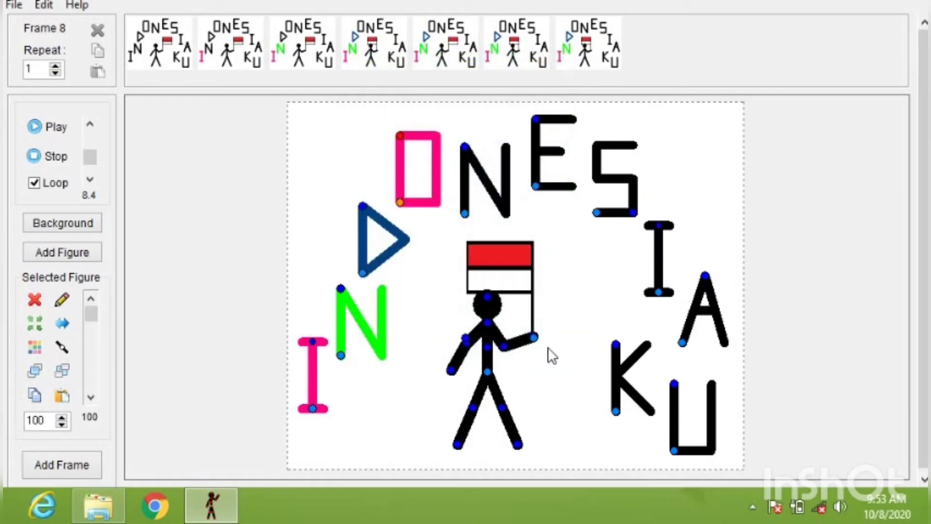
Flip the flag horizontally away from the stick figure's head and add the scene as a new frame.
{"action": "left_click", "coordinate": [533, 338]}
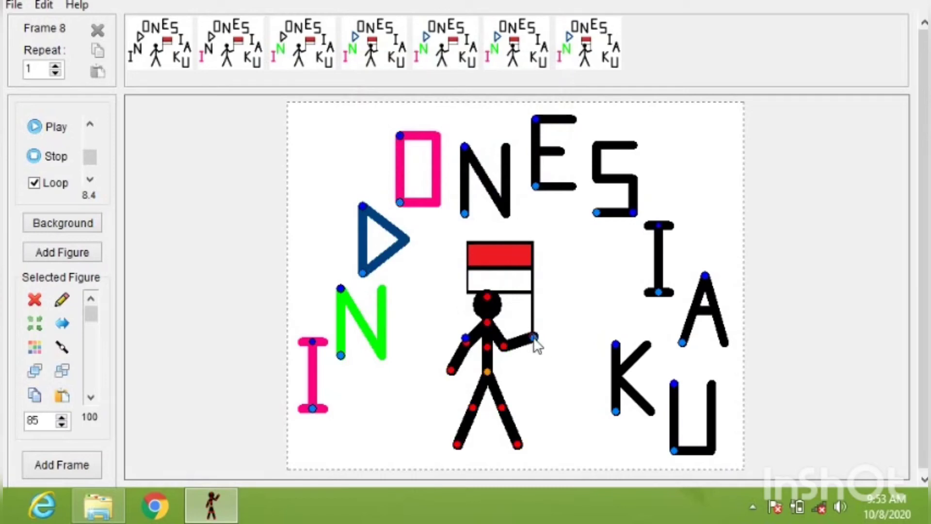
{"action": "left_click", "coordinate": [62, 323]}
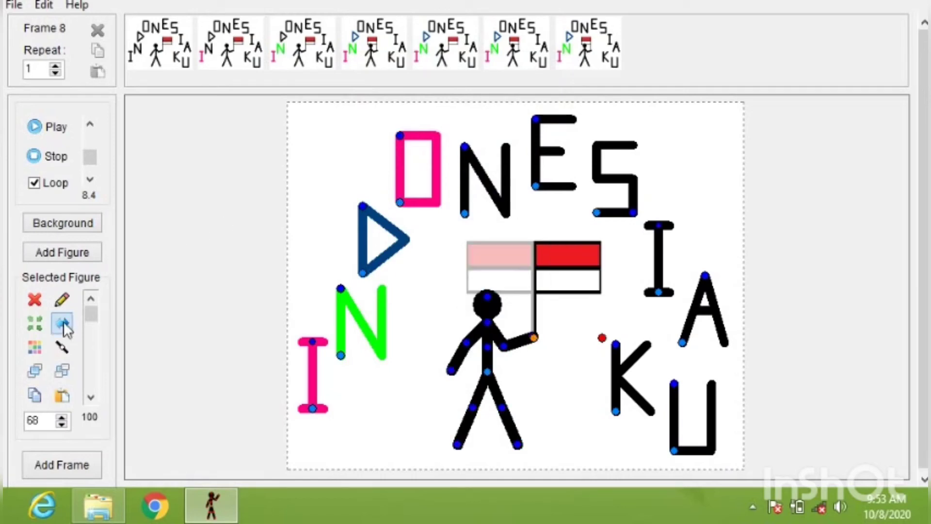
{"action": "left_click", "coordinate": [67, 464]}
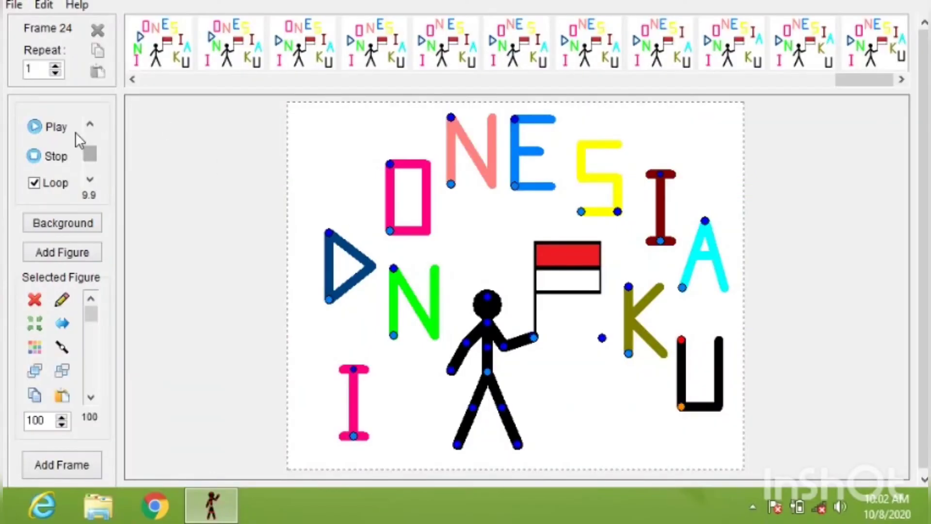
Play the looping animation, lower its frame rate to 9.1 fps, and stop playback.
{"action": "left_click", "coordinate": [53, 129]}
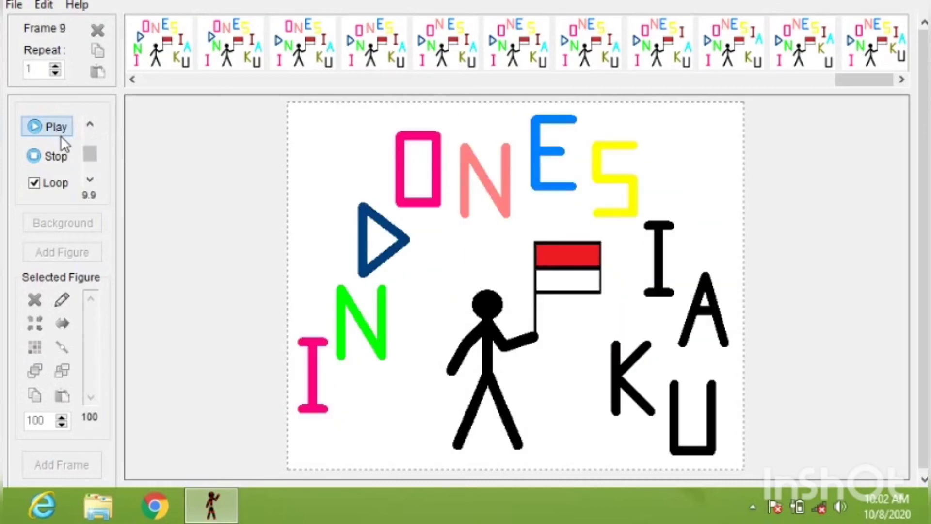
{"action": "mouse_move", "coordinate": [89, 152]}
{"action": "left_mouse_down"}
{"action": "mouse_move", "coordinate": [88, 161]}
{"action": "mouse_move", "coordinate": [89, 136]}
{"action": "mouse_move", "coordinate": [89, 153]}
{"action": "left_mouse_up"}
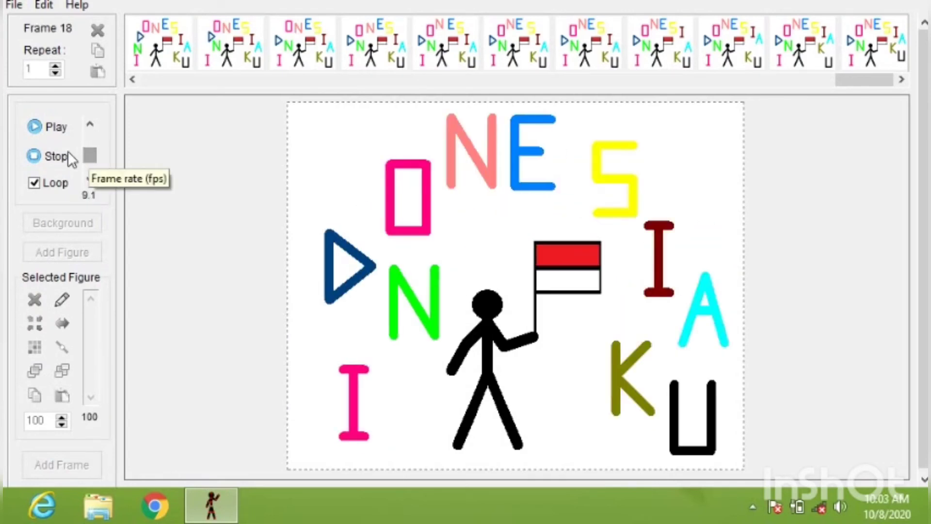
{"action": "left_click", "coordinate": [55, 154]}
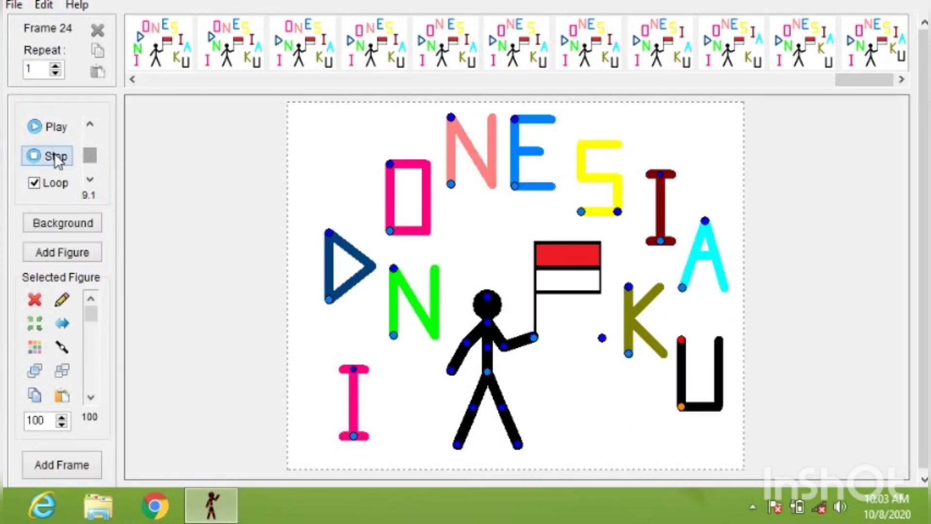
Start exporting the animation and choose the TIK 4 PRAKTEK folder on Local Disk (F:) as the save location.
{"action": "left_click", "coordinate": [11, 6]}
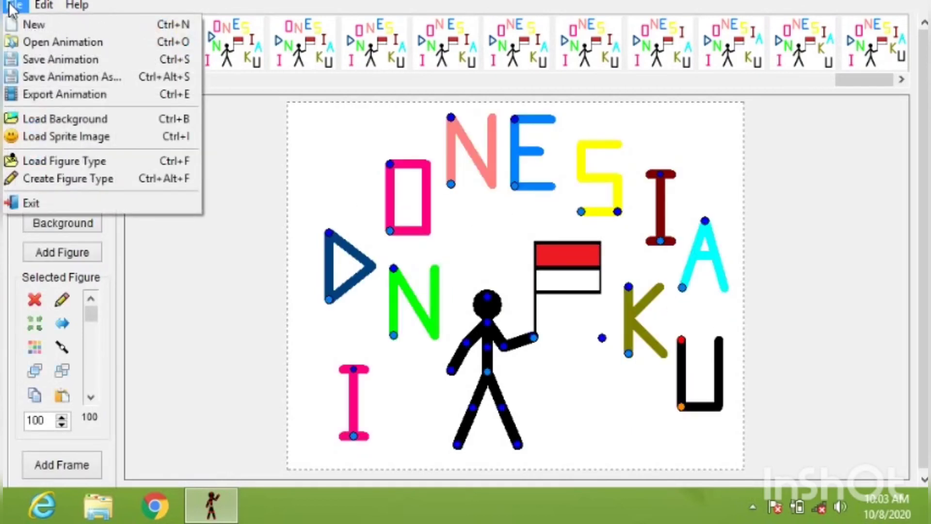
{"action": "left_click", "coordinate": [71, 92]}
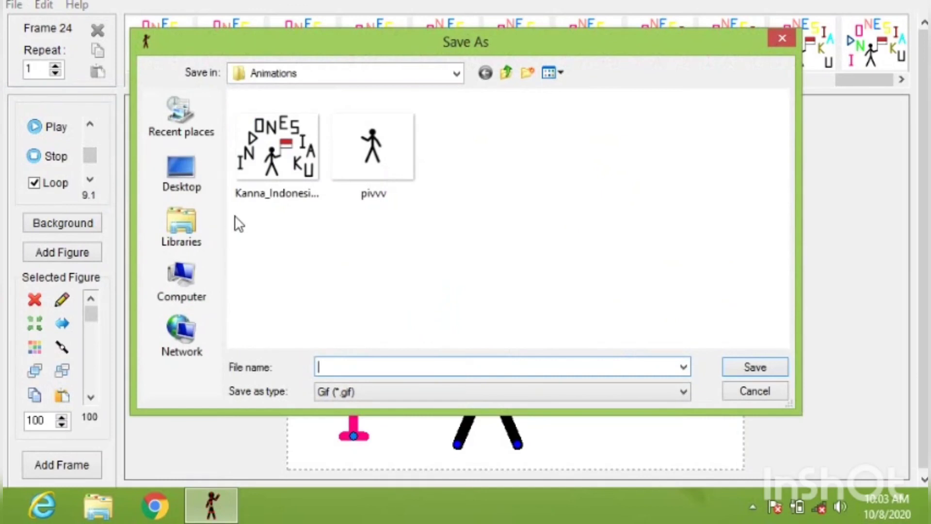
{"action": "left_click", "coordinate": [183, 297]}
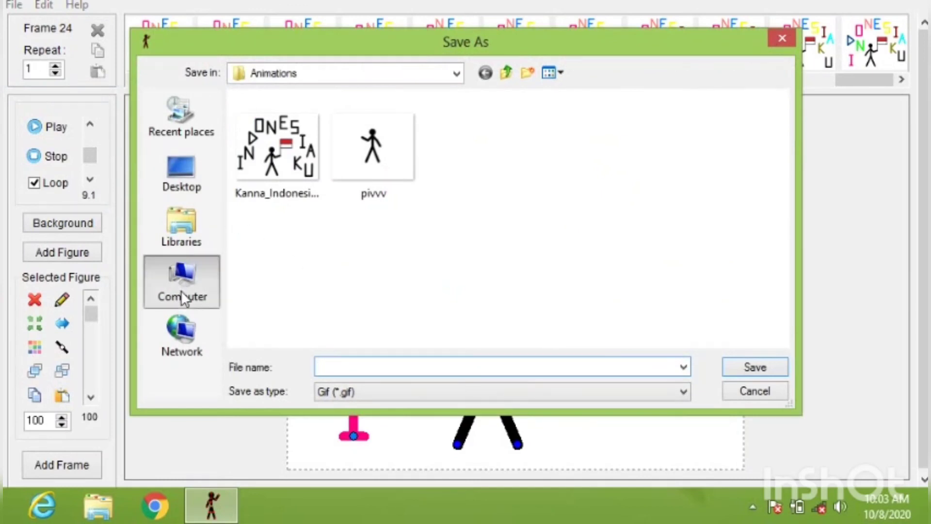
{"action": "double_click", "coordinate": [371, 194]}
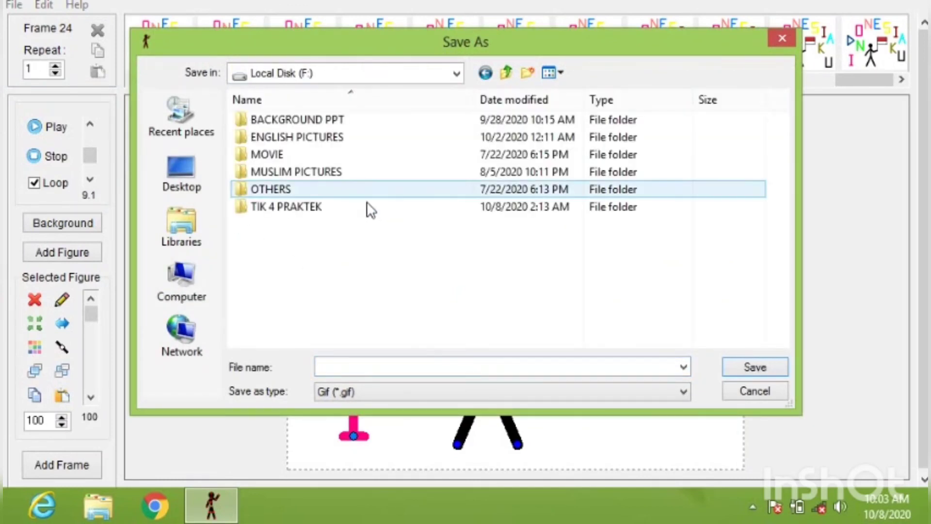
{"action": "double_click", "coordinate": [340, 208]}
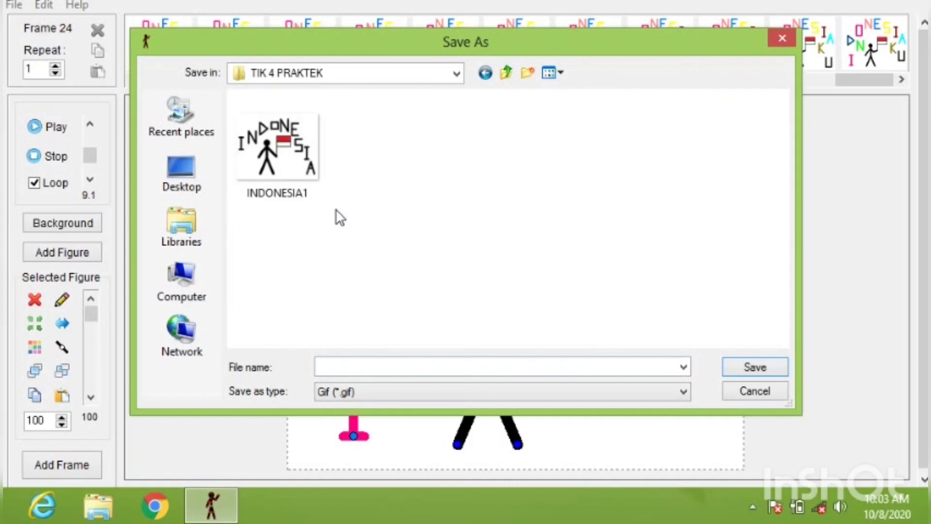
Name the export INDONESIAKU2, save it as a GIF, and accept the default animated GIF options.
{"action": "left_click", "coordinate": [377, 365]}
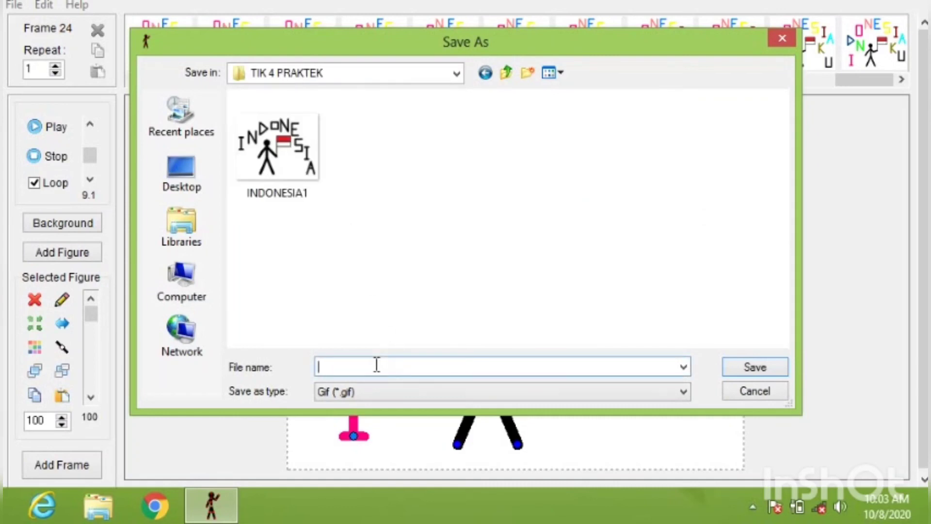
{"action": "type", "text": "INDONESIA"}
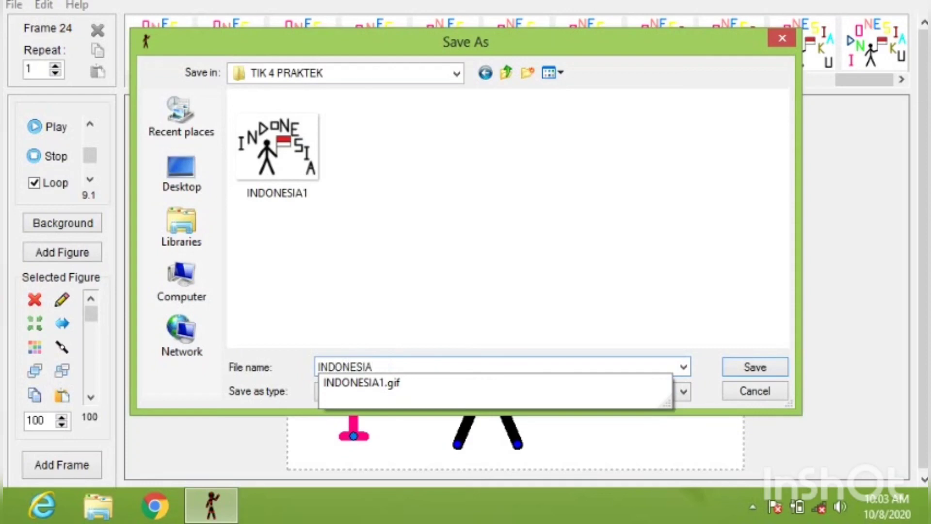
{"action": "left_click", "coordinate": [377, 365]}
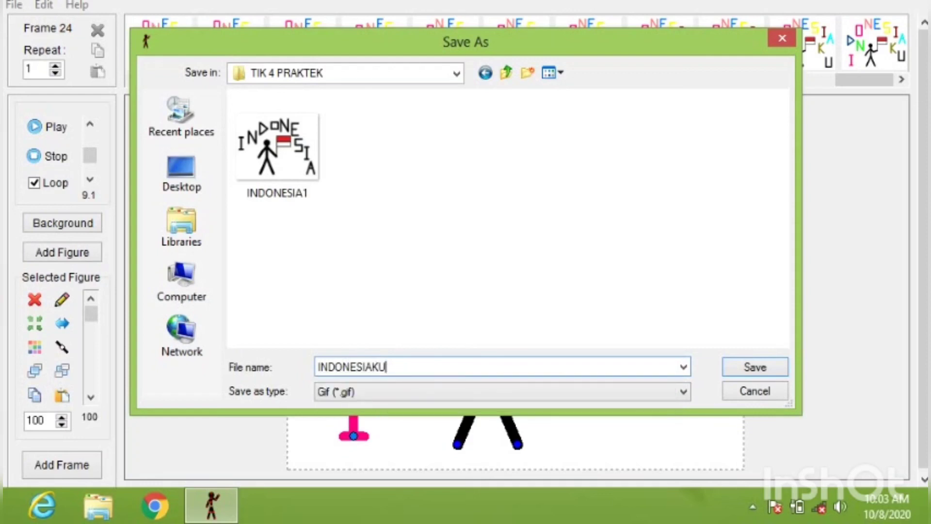
{"action": "left_click", "coordinate": [738, 368]}
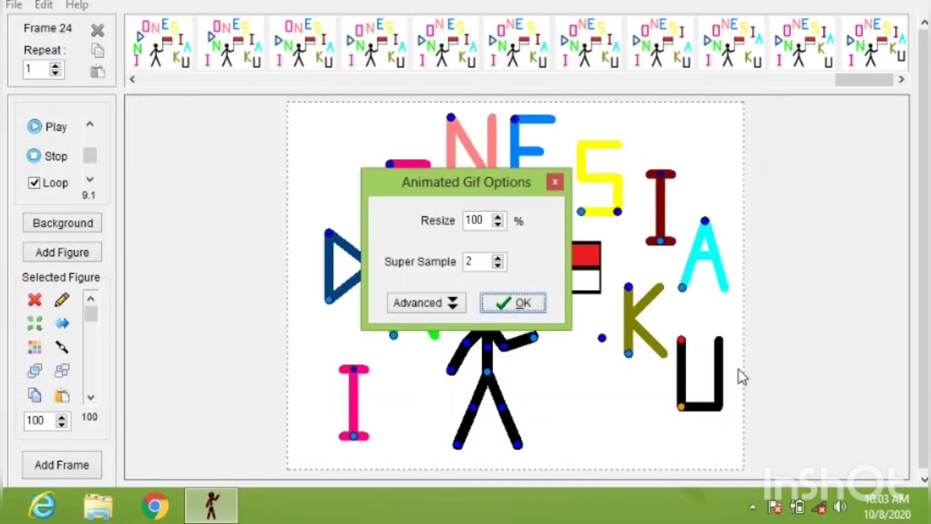
{"action": "left_click", "coordinate": [528, 307]}
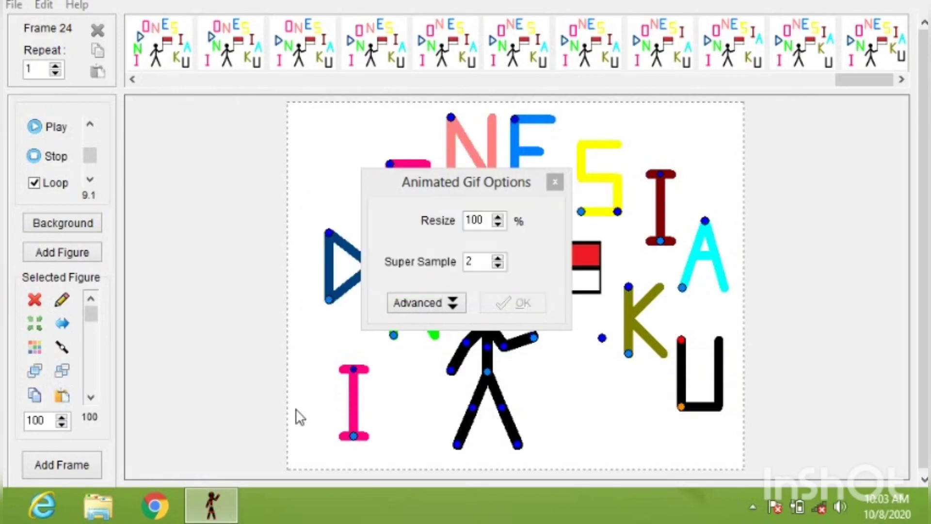
Switch to File Explorer and open the TIK 4 PRAKTEK folder on Local Disk (F:).
{"action": "left_click", "coordinate": [99, 513]}
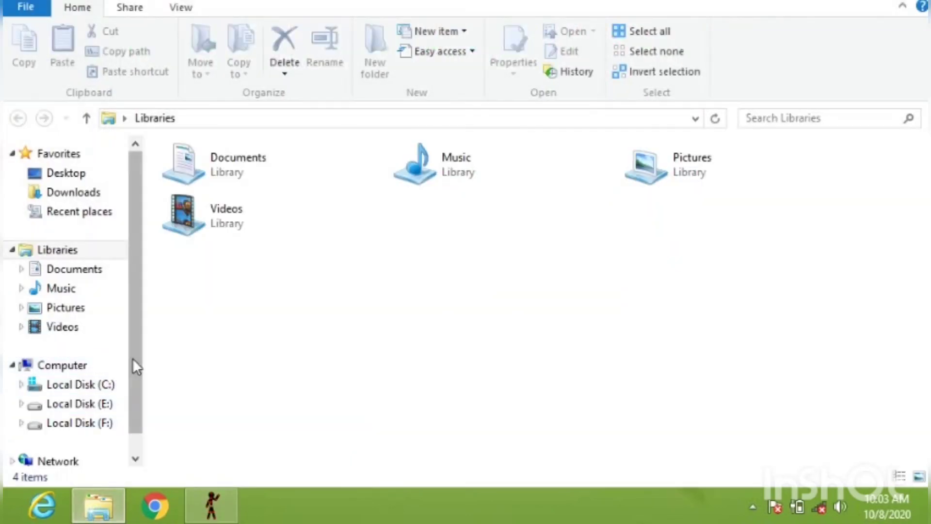
{"action": "scroll", "coordinate": [131, 381], "scroll_direction": "down", "scroll_amount": 1}
{"action": "left_click", "coordinate": [106, 396]}
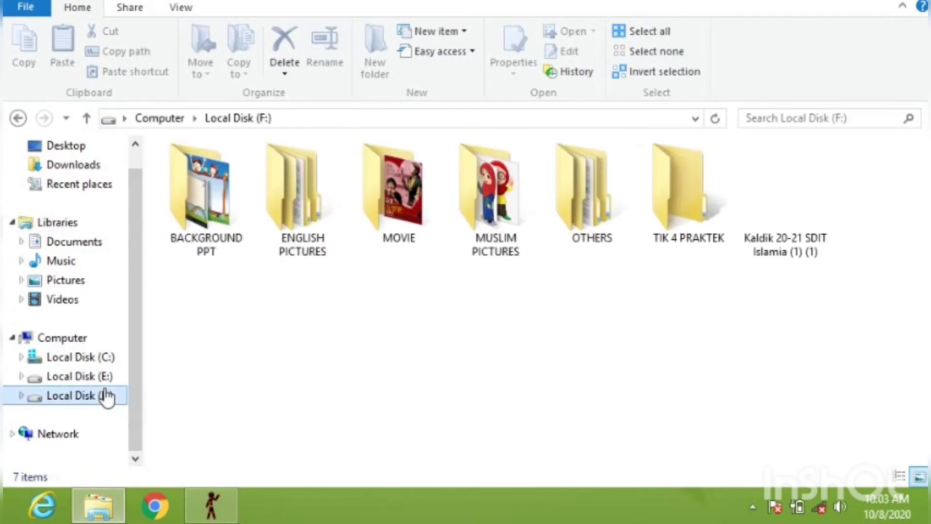
{"action": "left_click", "coordinate": [677, 226]}
{"action": "double_click", "coordinate": [678, 226]}
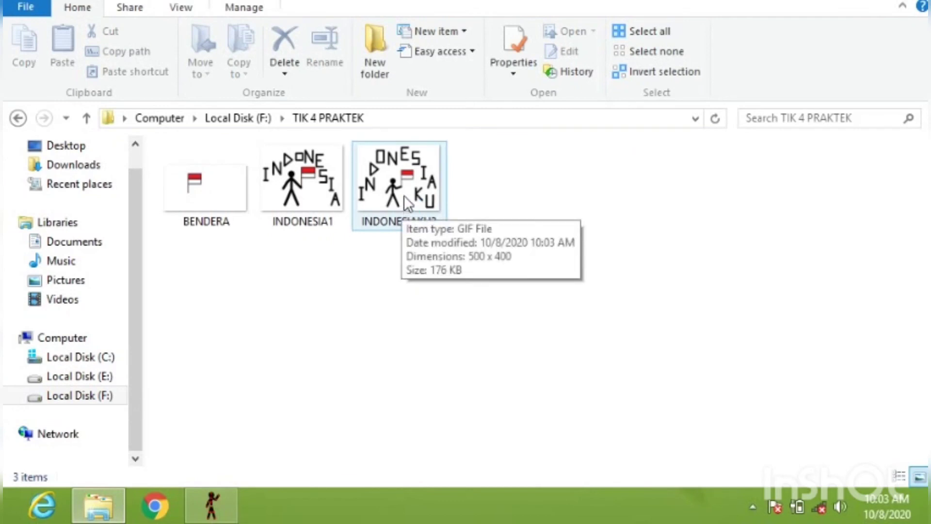
Try to open the INDONESIAKU2 GIF with the default viewer, then open it with Internet Explorer.
{"action": "double_click", "coordinate": [407, 203]}
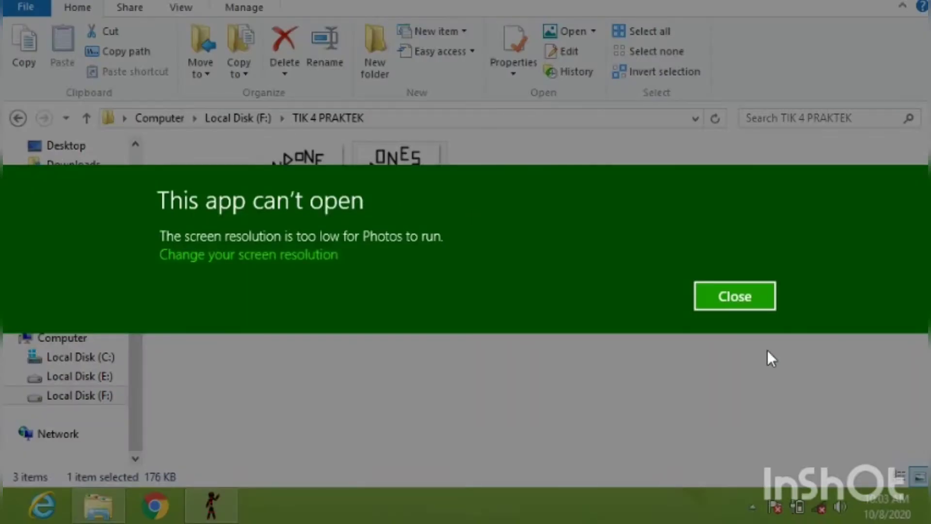
{"action": "left_click", "coordinate": [735, 296]}
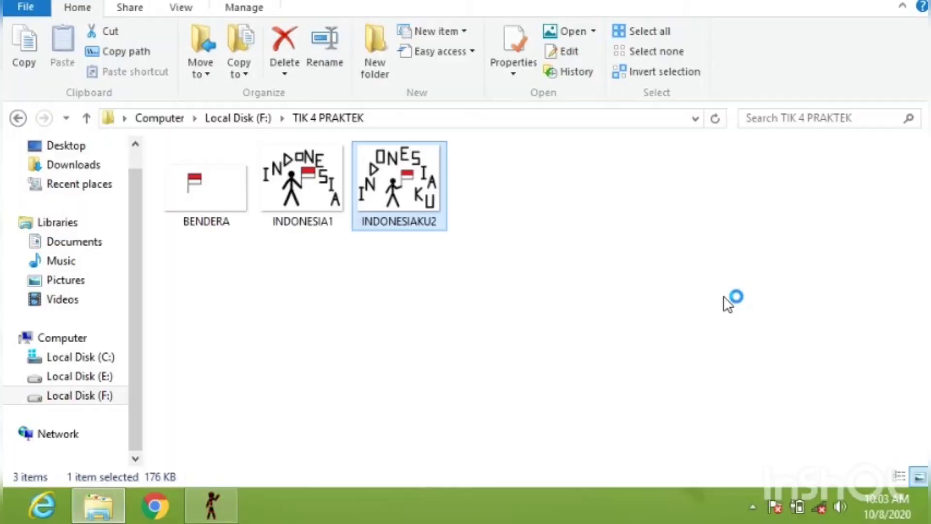
{"action": "right_click", "coordinate": [409, 198]}
{"action": "mouse_move", "coordinate": [577, 218]}
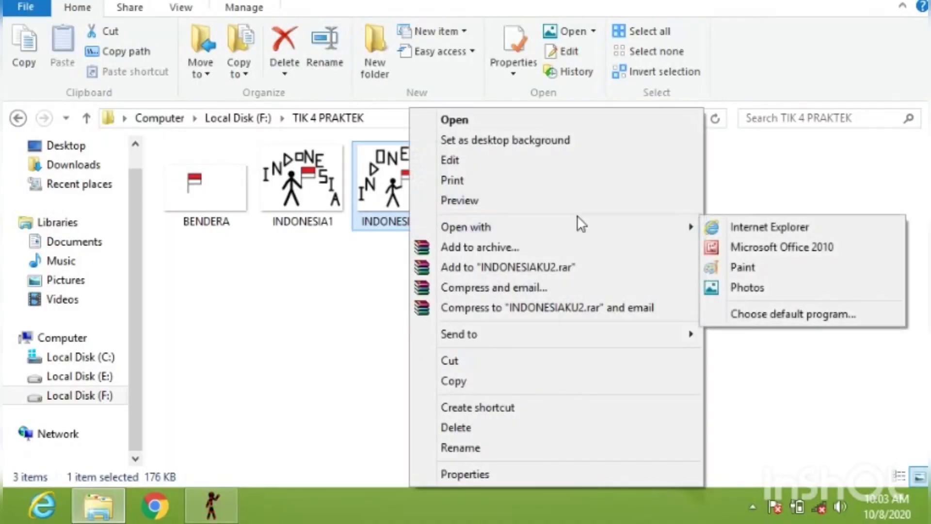
{"action": "left_click", "coordinate": [740, 227]}
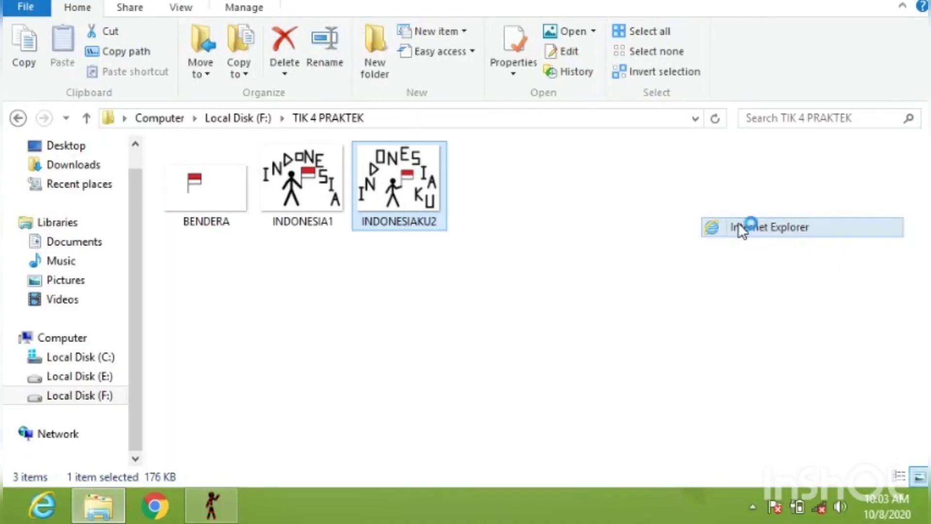